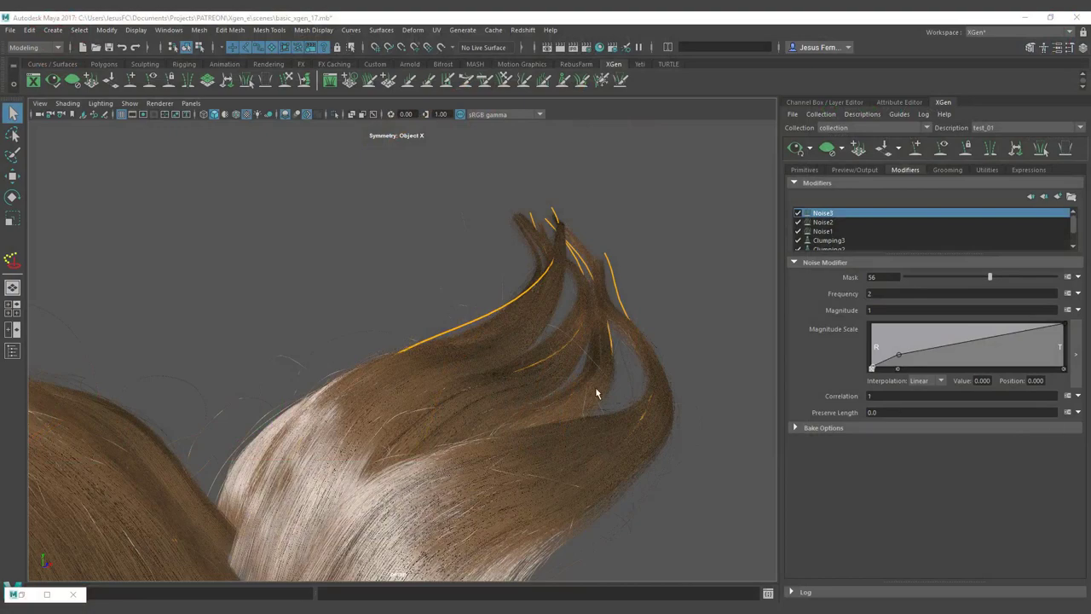
Step: Outline the blunt tip of the middle hair clump with red straight lines on a screen capture, and discard the capture
left_click_drag(595, 393, 34, 394, "alt")
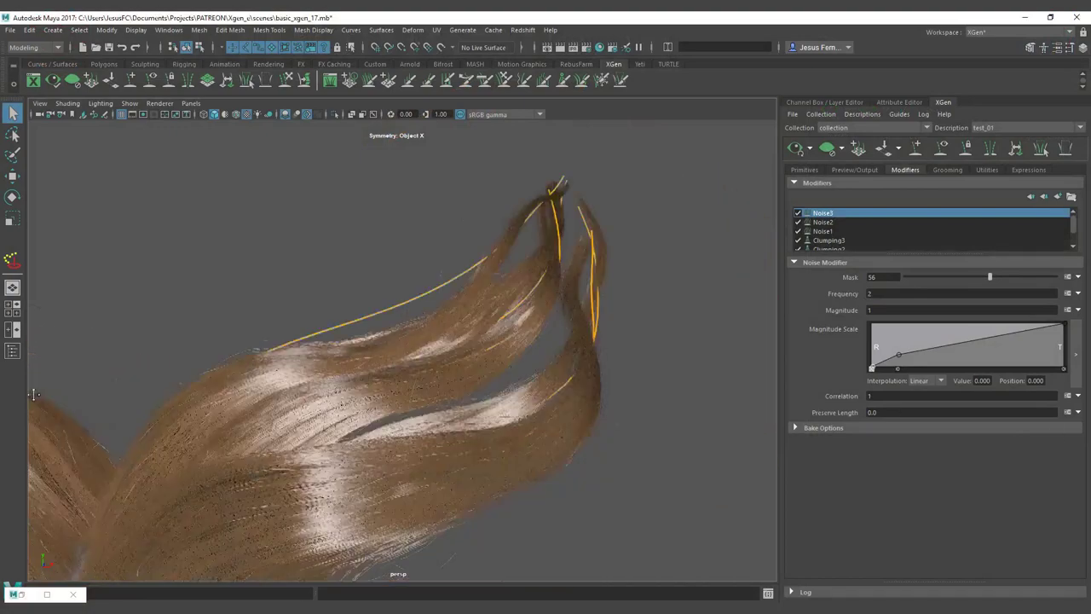
left_click_drag(436, 488, 499, 307, "alt")
middle_click_drag(499, 307, 432, 373, "alt")
right_click_drag(431, 372, 752, 370, "alt")
middle_click_drag(529, 341, 474, 357, "alt")
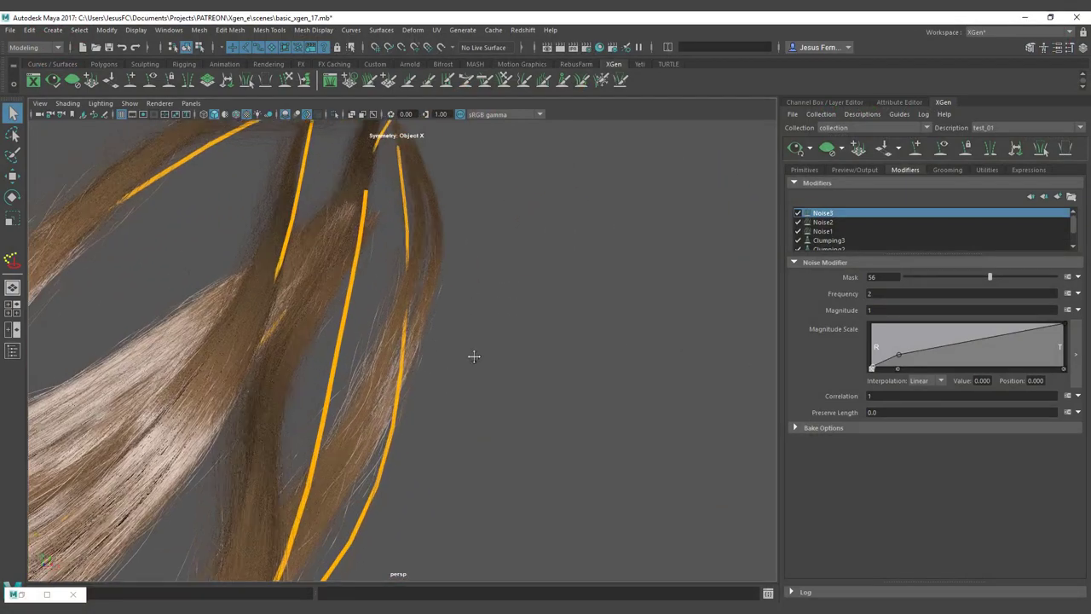
left_click_drag(474, 356, 555, 309, "alt")
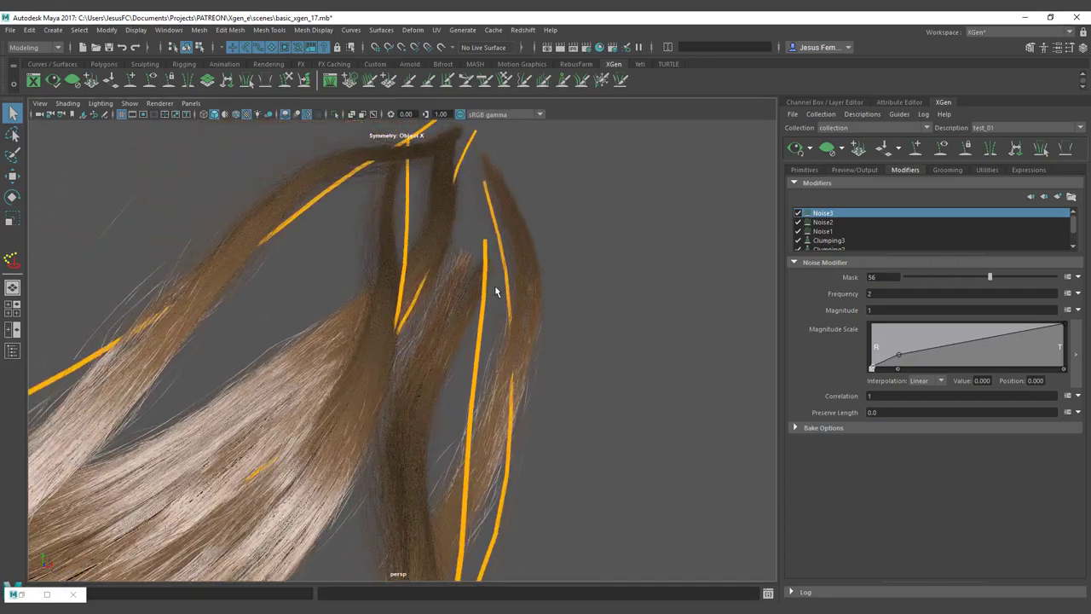
key("Print")
left_click_drag(200, 140, 637, 546)
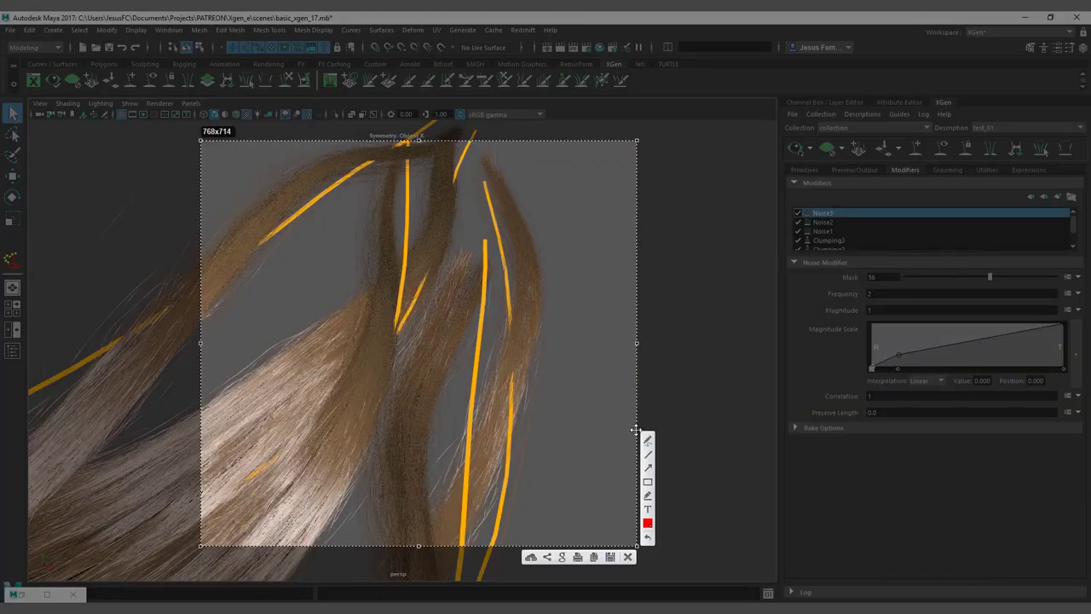
left_click(647, 454)
mouse_move(389, 348)
left_mouse_down()
mouse_move(449, 238)
mouse_move(503, 269)
mouse_move(402, 417)
mouse_move(441, 393)
left_mouse_up()
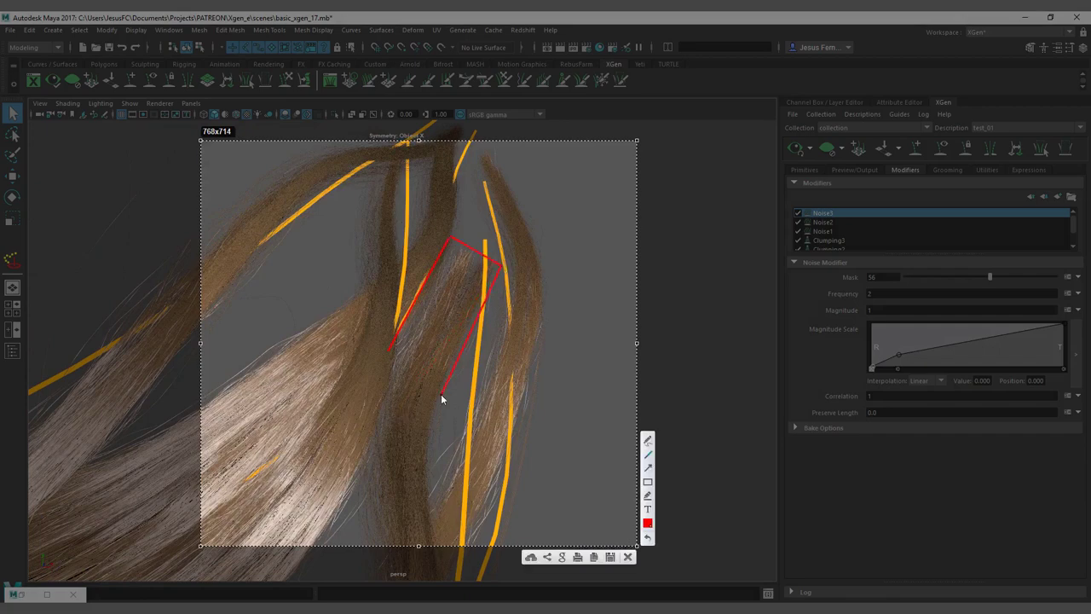
left_click(527, 343)
key("Escape")
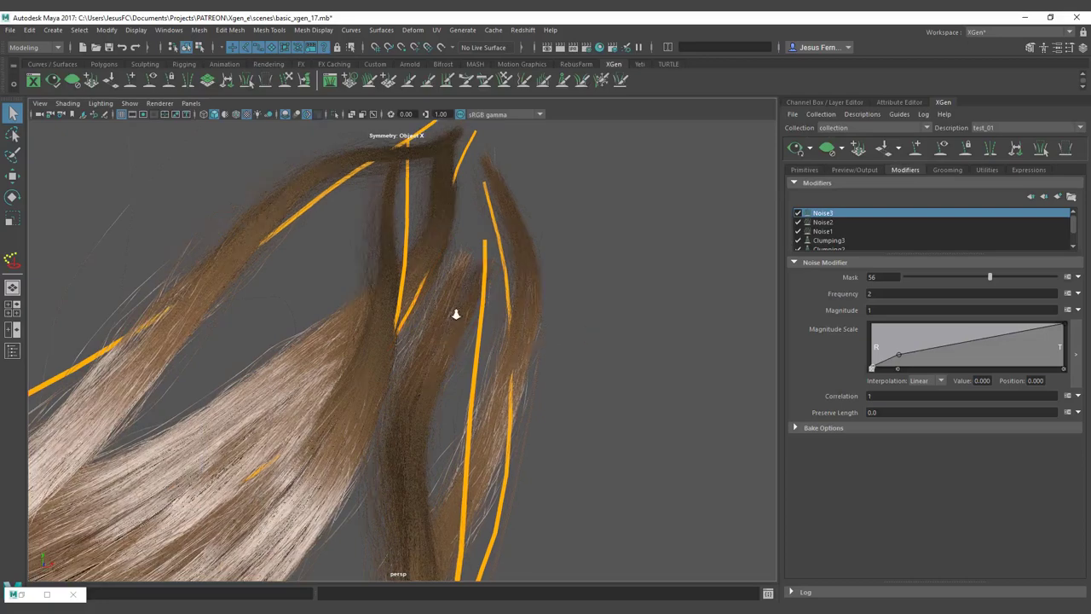
Step: Add a Cut modifier to the test_01 description
right_click_drag(456, 315, 299, 301, "alt")
middle_click_drag(299, 302, 335, 300, "alt")
right_click_drag(582, 295, 371, 292, "alt")
middle_click_drag(370, 292, 392, 281, "alt")
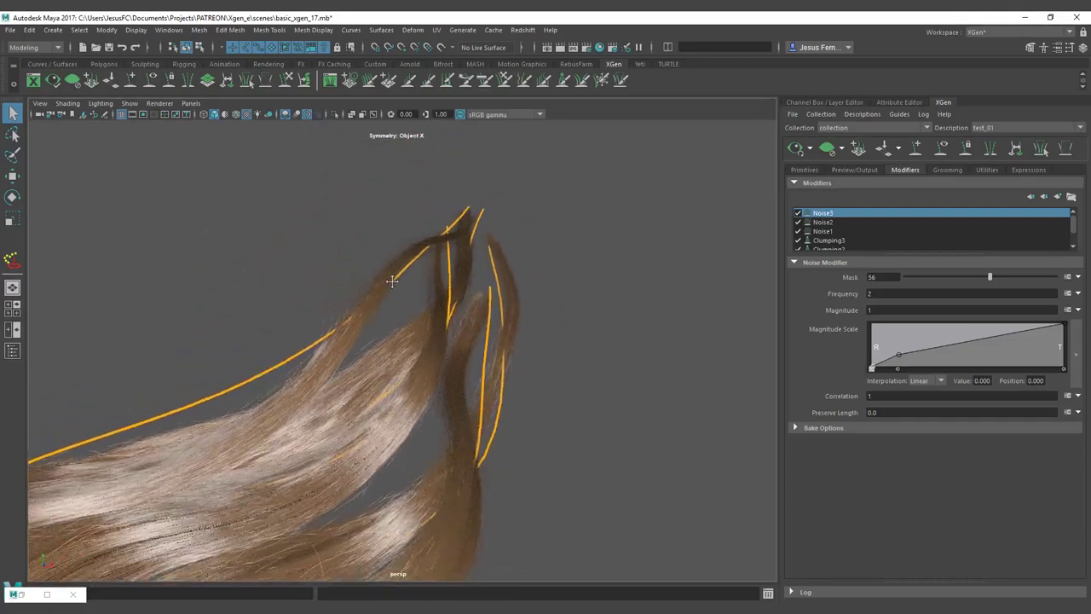
left_click_drag(391, 281, 532, 362, "alt")
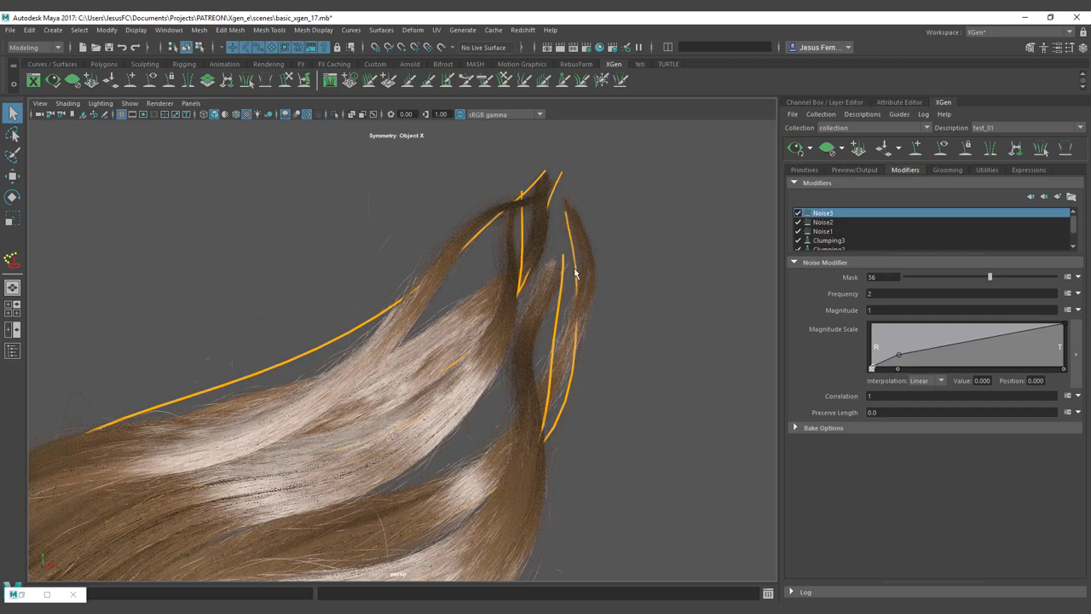
left_click(1057, 196)
left_click(740, 267)
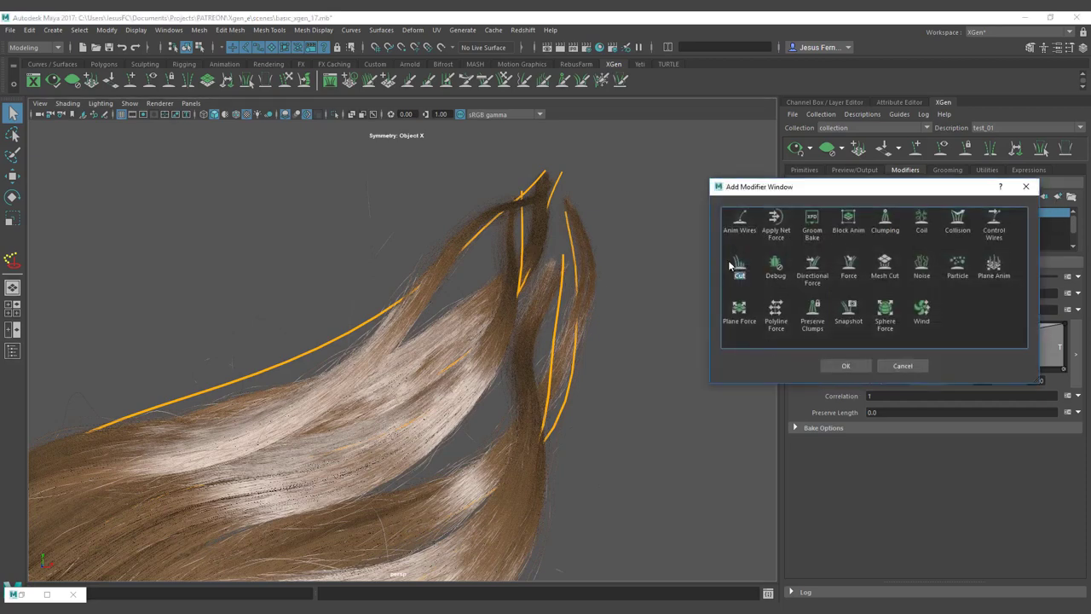
left_click(841, 364)
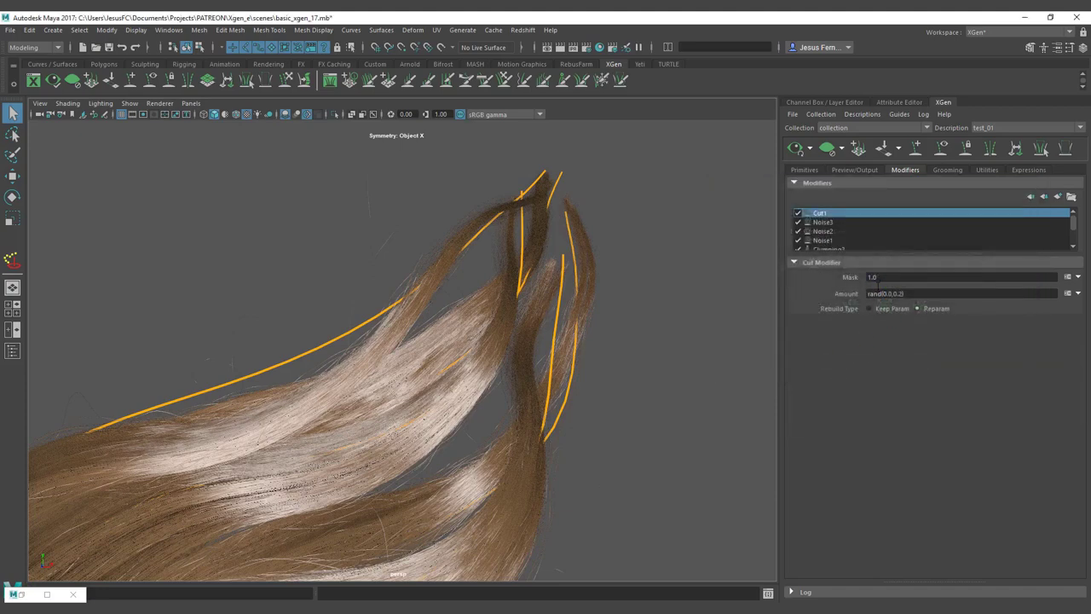
Step: Examine the Cut modifier's mask and the lower and upper limits of its random amount against the hair tips
left_click_drag(739, 291, 560, 294, "alt")
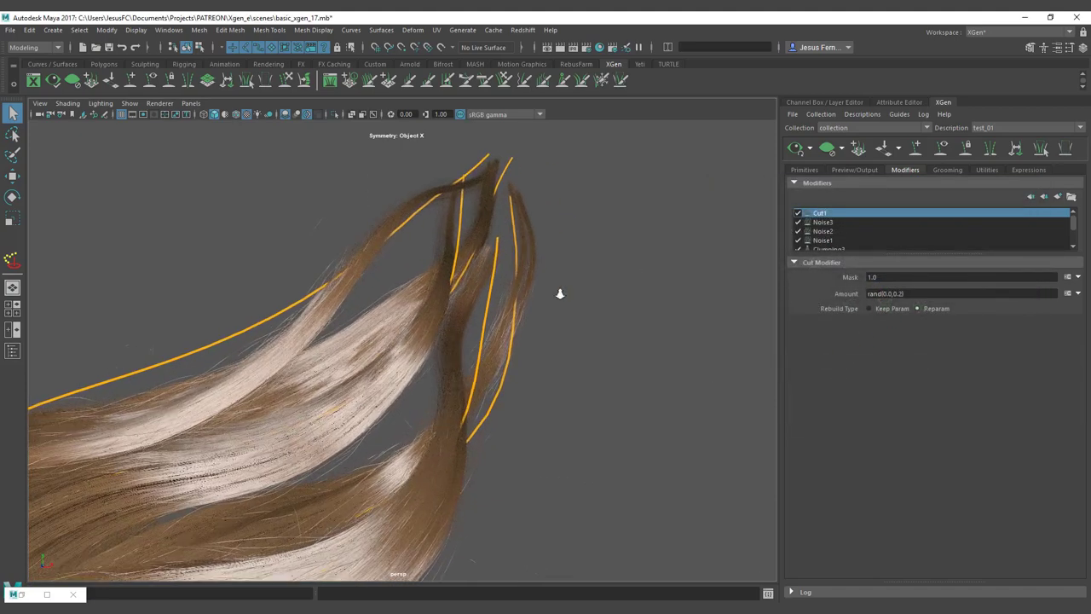
right_click_drag(560, 295, 587, 295, "alt")
double_click(893, 278)
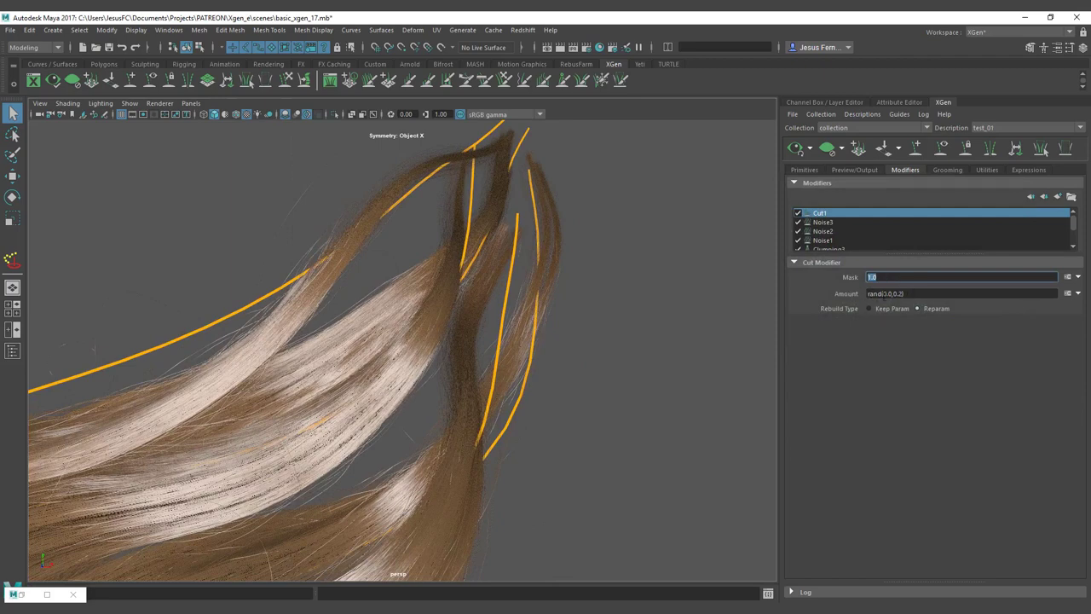
left_click_drag(883, 294, 894, 295)
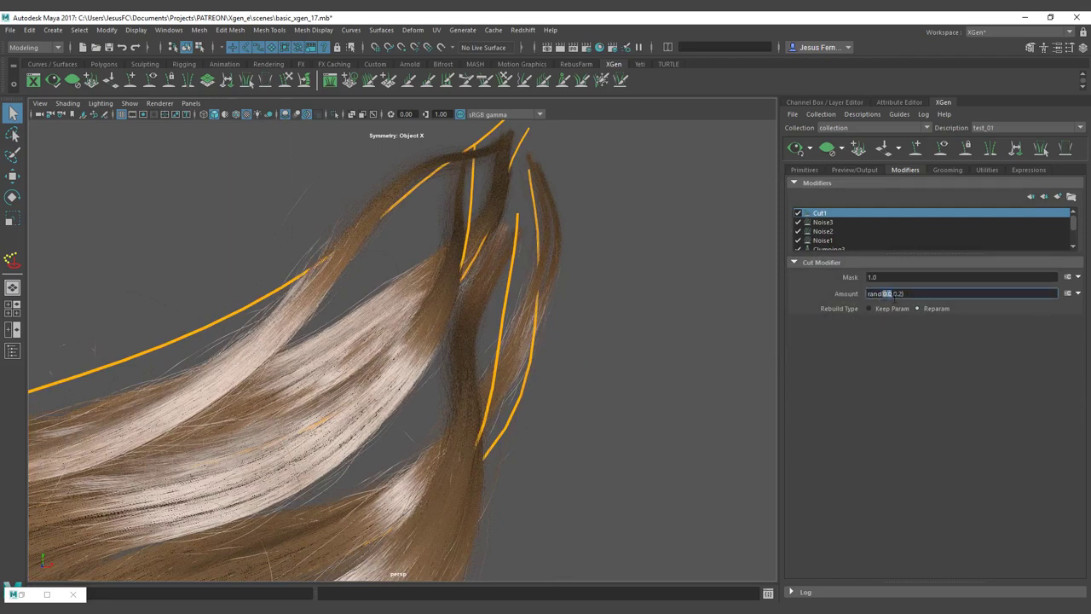
left_click(895, 295)
double_click(897, 294)
key("Return")
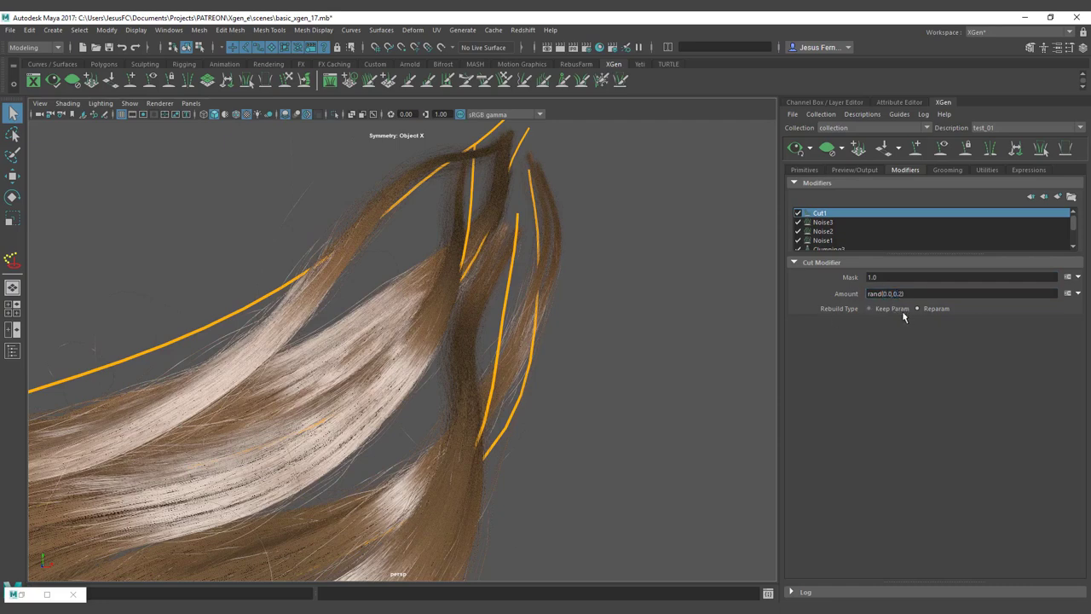
Step: Compare the Cut modifier's Reparam and Keep Param rebuild types on the hair strands, settling on Keep Param
left_click_drag(470, 359, 501, 329, "alt")
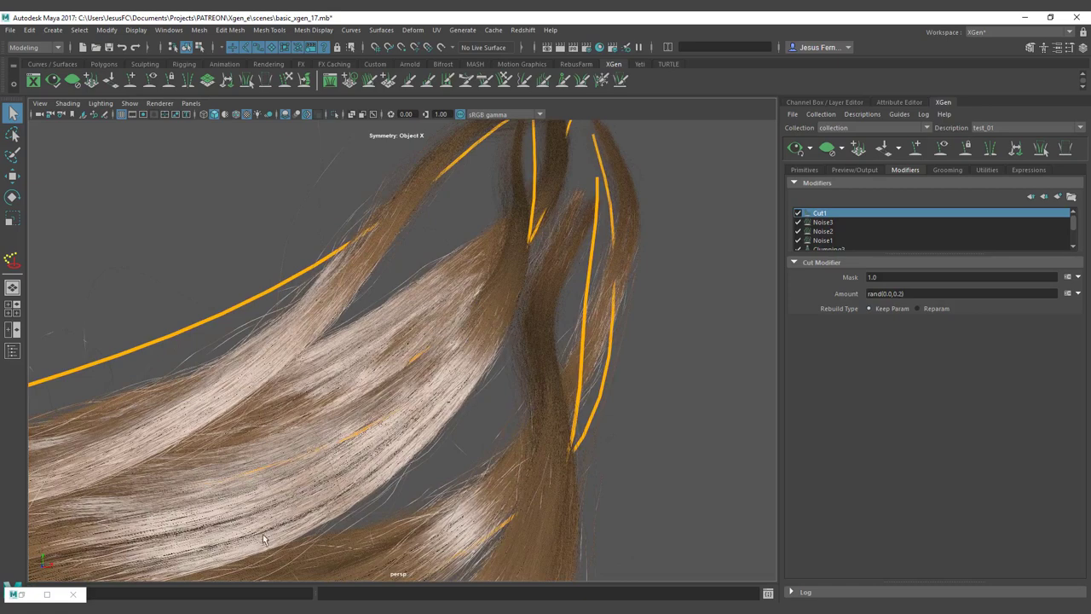
left_click(921, 309)
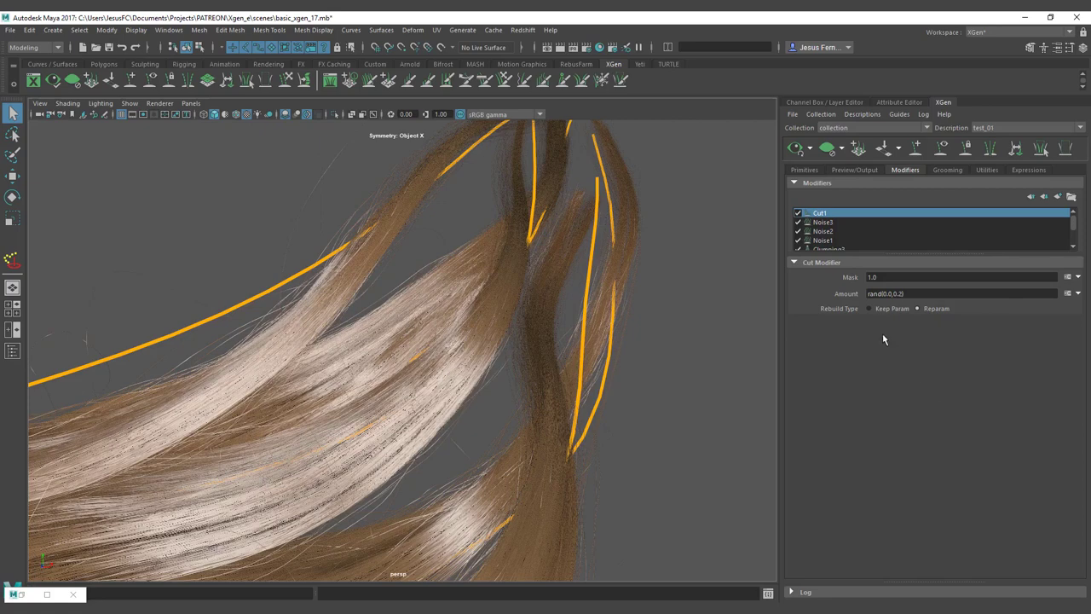
left_click(890, 308)
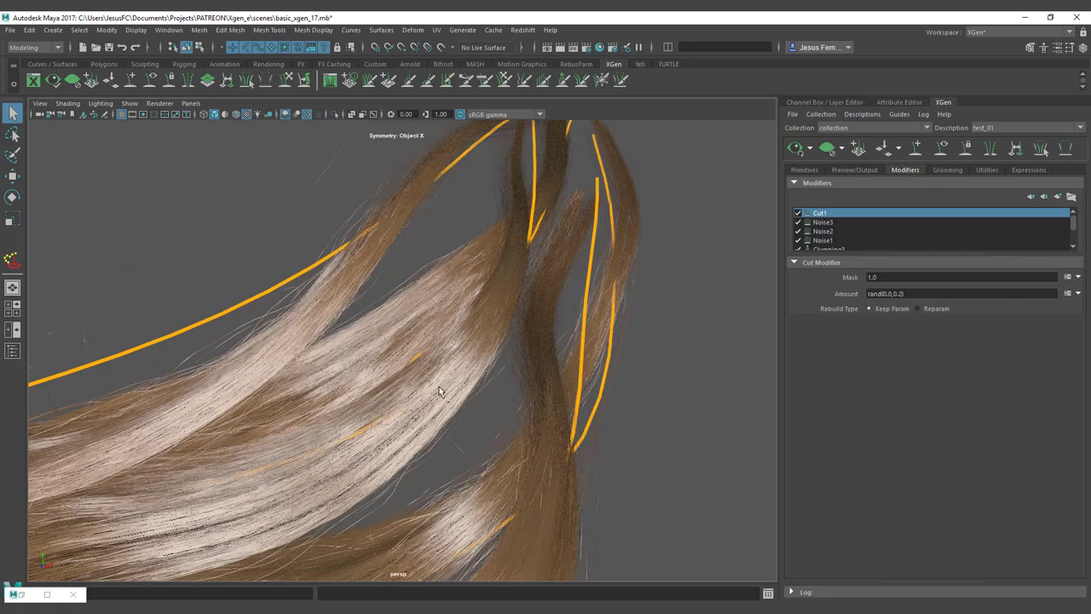
left_click_drag(396, 308, 431, 317, "alt")
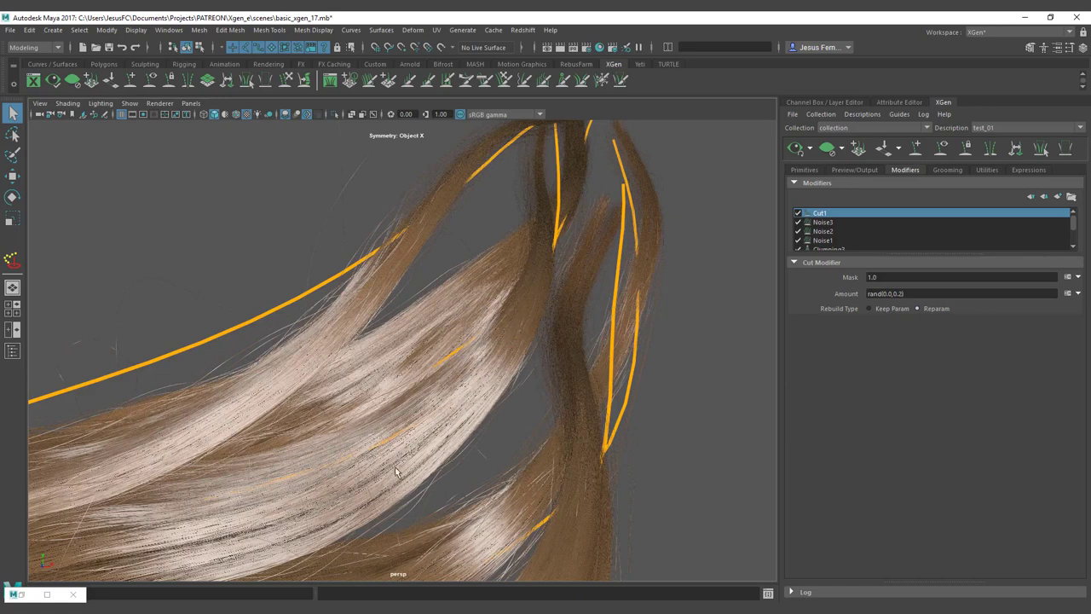
left_click(876, 311)
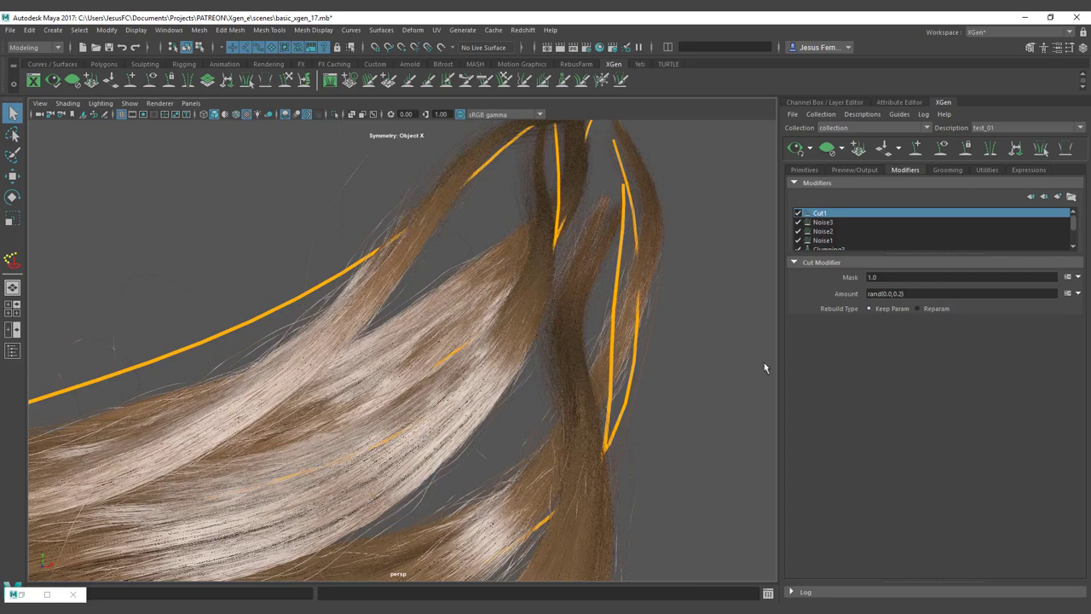
Step: Raise the upper limit of the Cut modifier's random amount to 10 and inspect the hair tips
left_click(892, 293)
key("BackSpace")
type("1")
middle_click_drag(599, 271, 566, 324, "alt")
right_click_drag(566, 324, 510, 297, "alt")
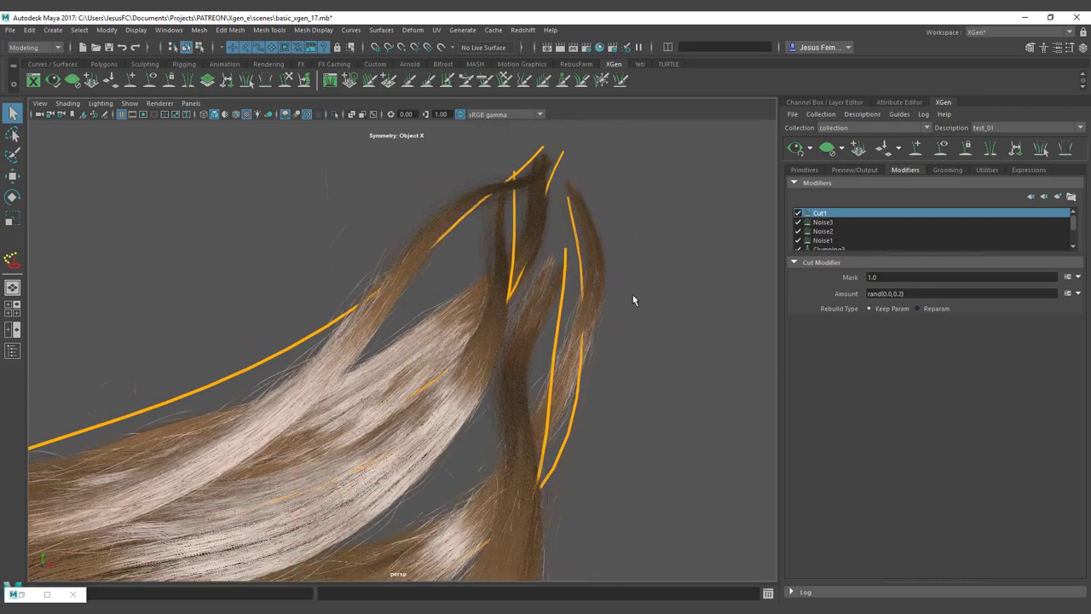
left_click_drag(633, 300, 684, 295, "alt")
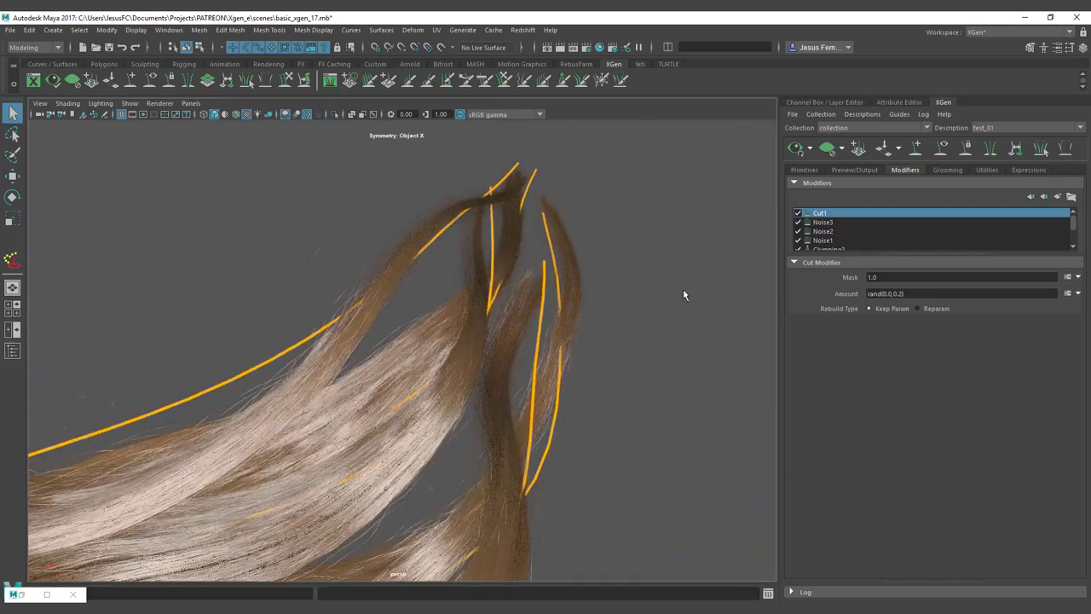
double_click(896, 294)
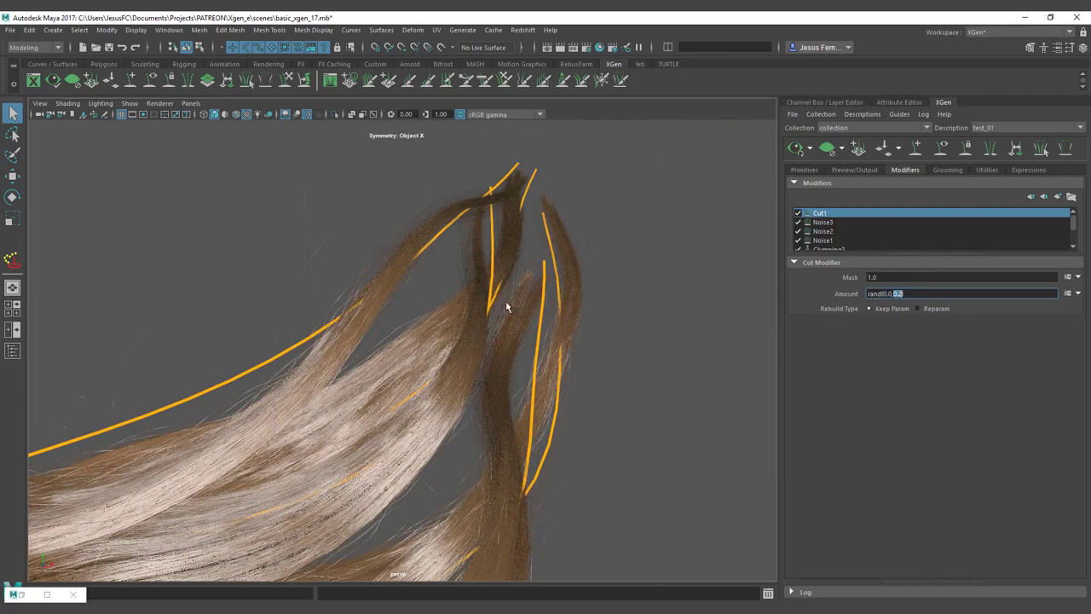
type("10")
key("Return")
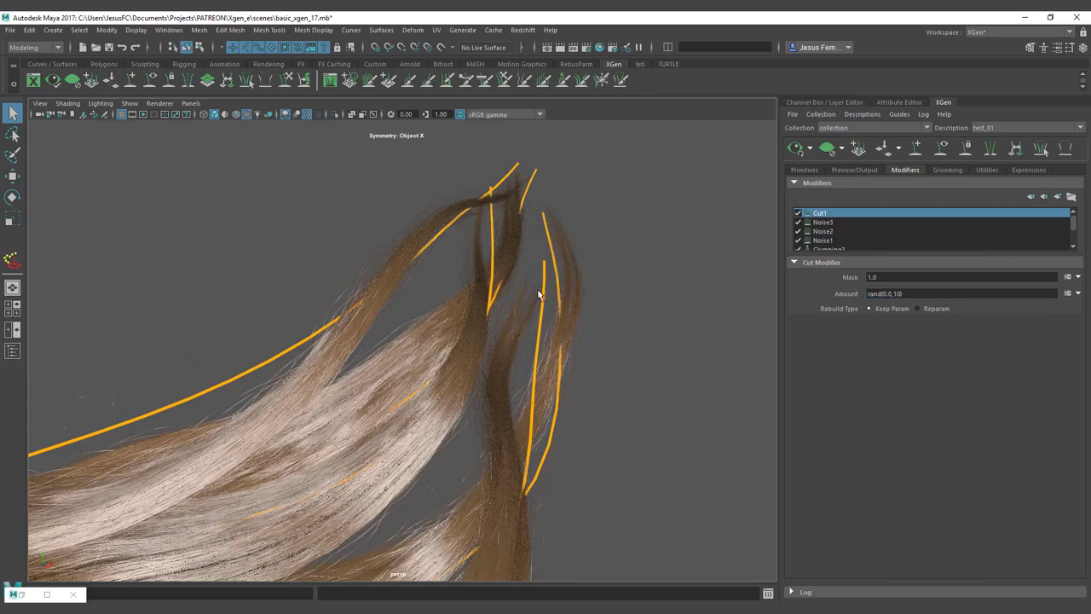
left_click_drag(538, 294, 512, 305, "alt")
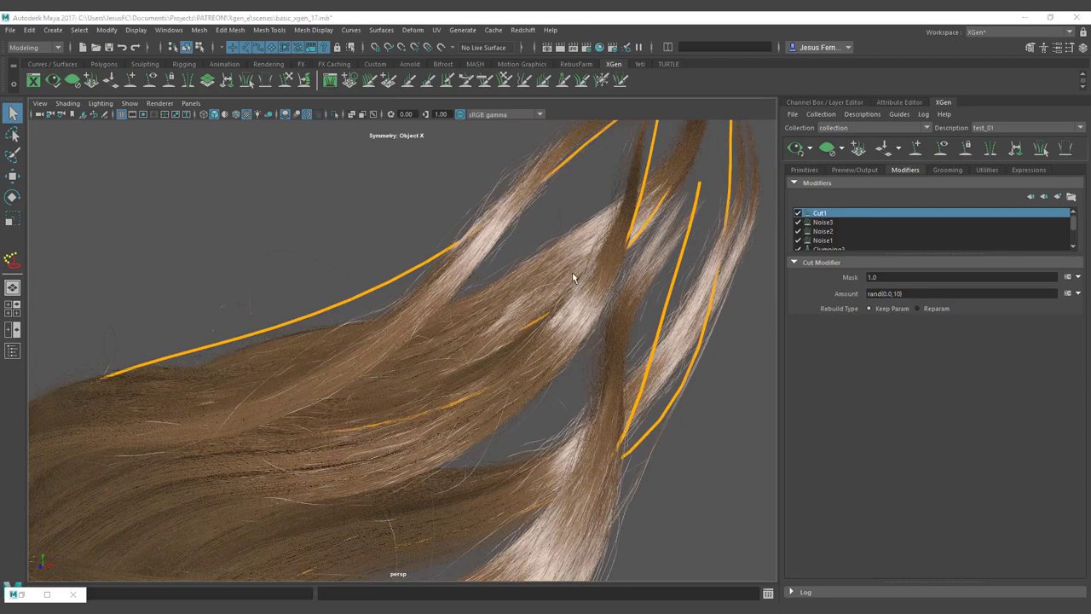
left_click_drag(572, 275, 592, 219, "alt")
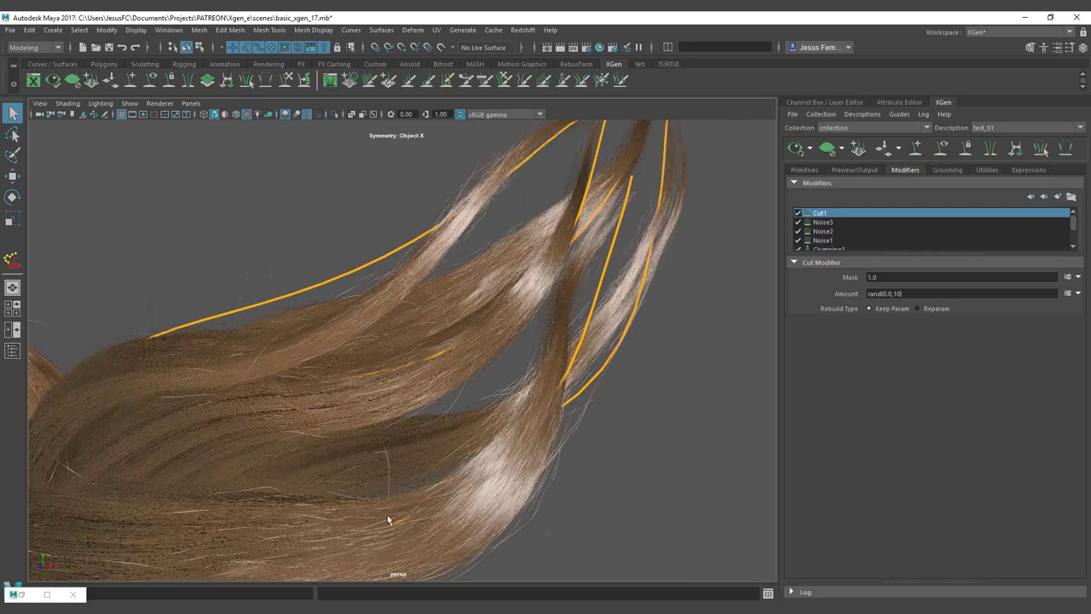
middle_click_drag(481, 305, 468, 330, "alt")
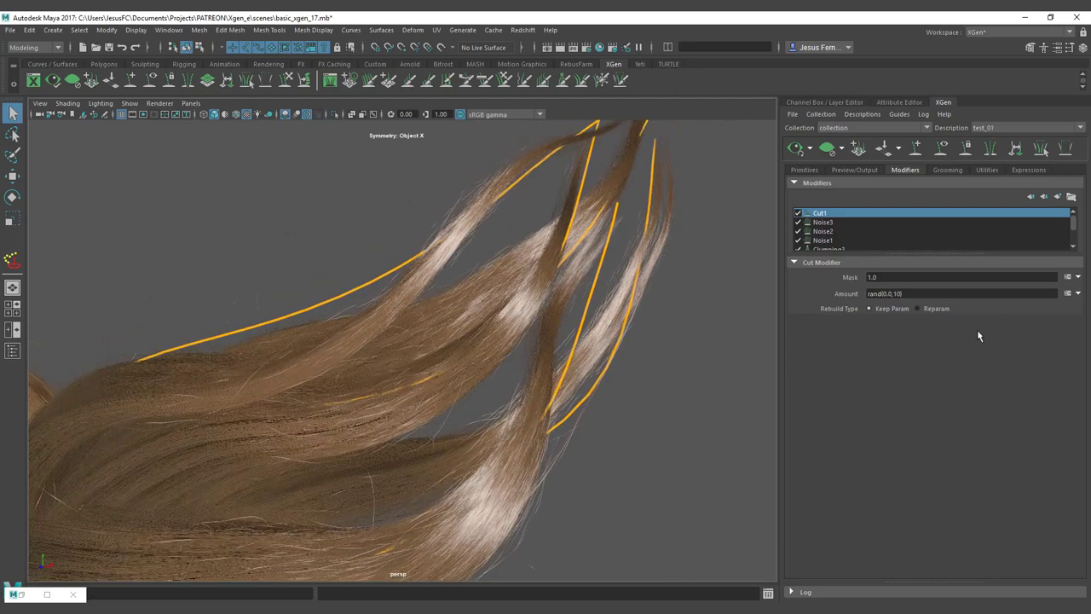
Step: Try 80 as the upper limit of the Cut modifier's random amount, and return the limit to 10
left_click(895, 293)
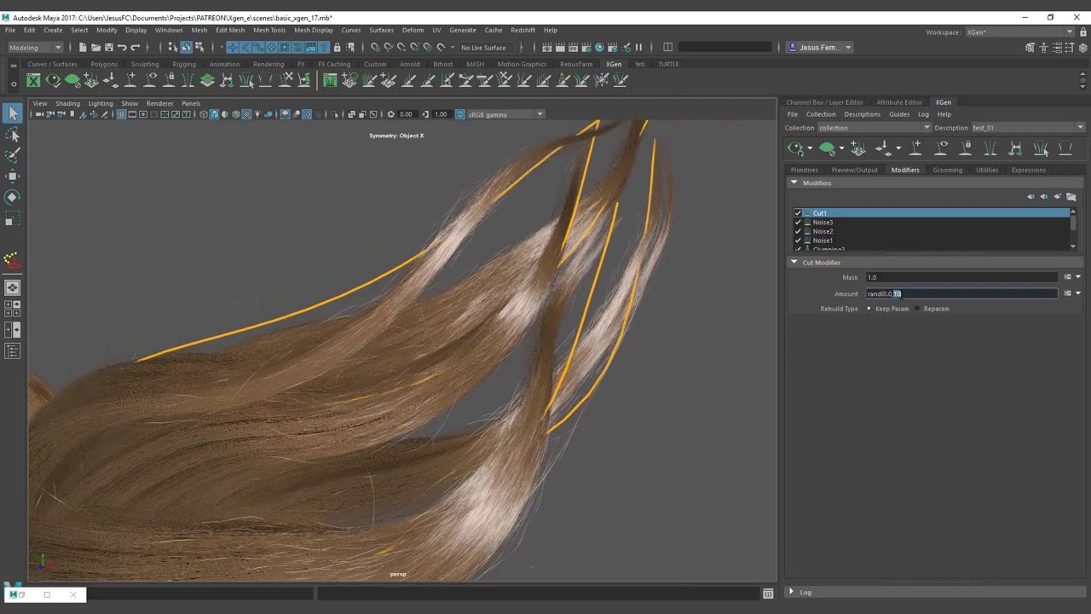
type("80")
key("Return")
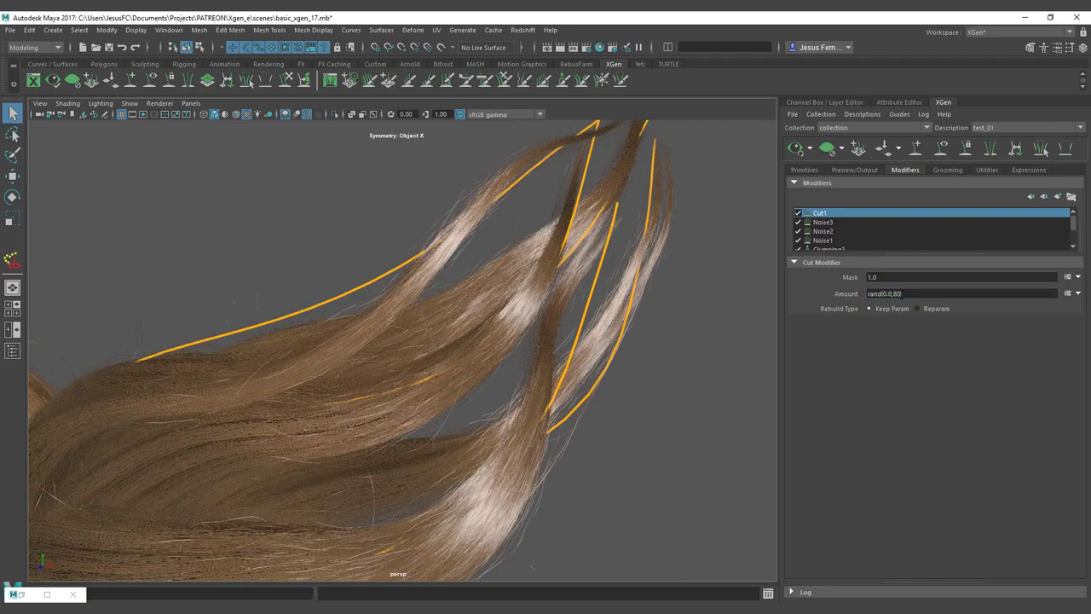
left_click_drag(530, 260, 335, 358, "alt")
left_click_drag(893, 293, 900, 293)
type("10")
key("Return")
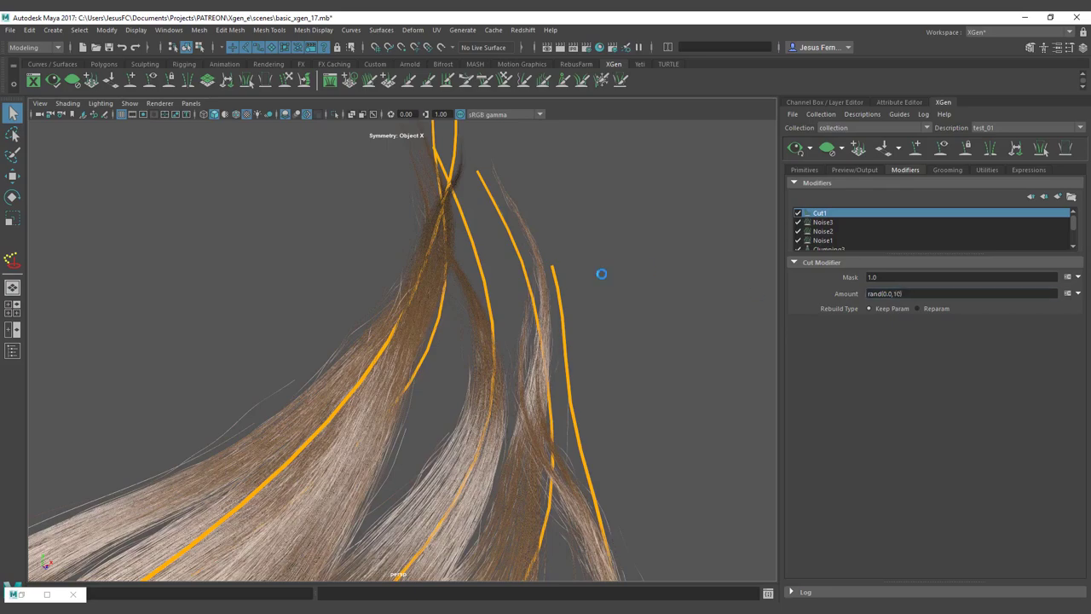
left_click_drag(586, 308, 536, 277, "alt")
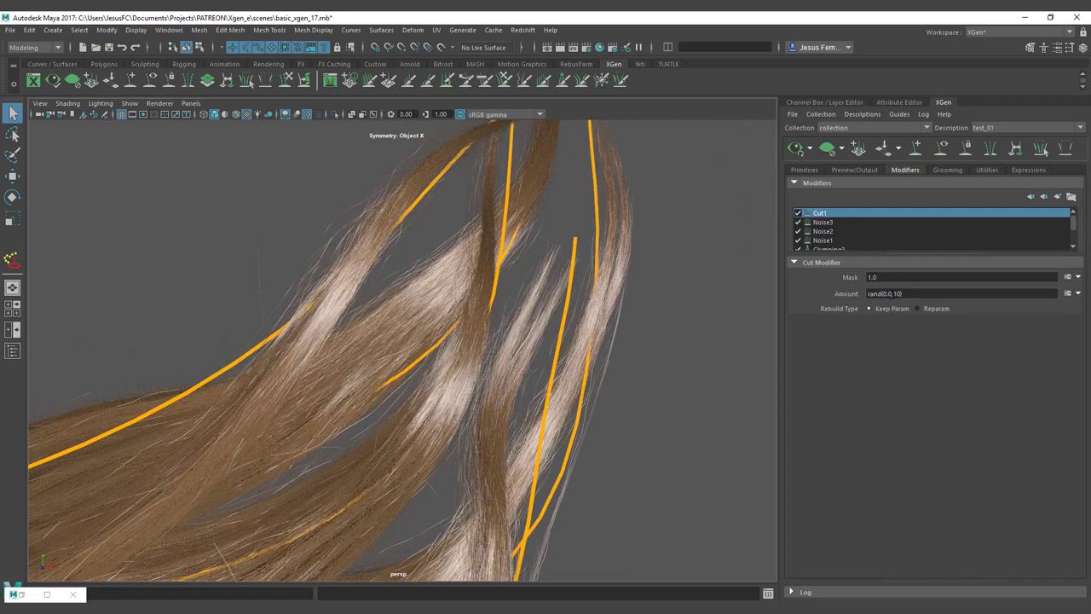
Step: Try .6 as the lower limit of the Cut modifier's random amount and check the hair tips
double_click(889, 293)
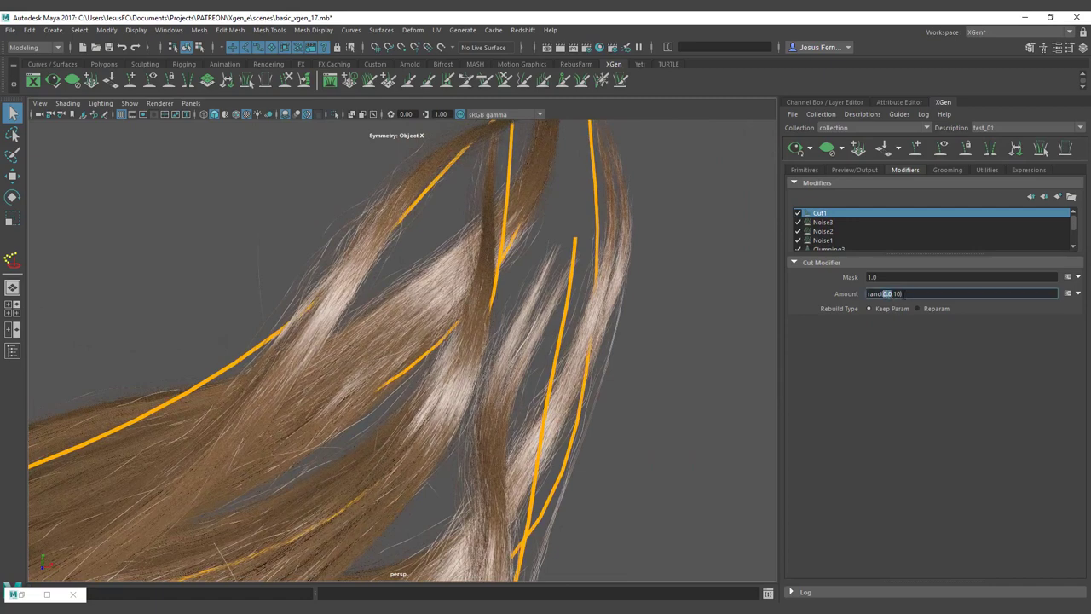
type(".6")
key("Return")
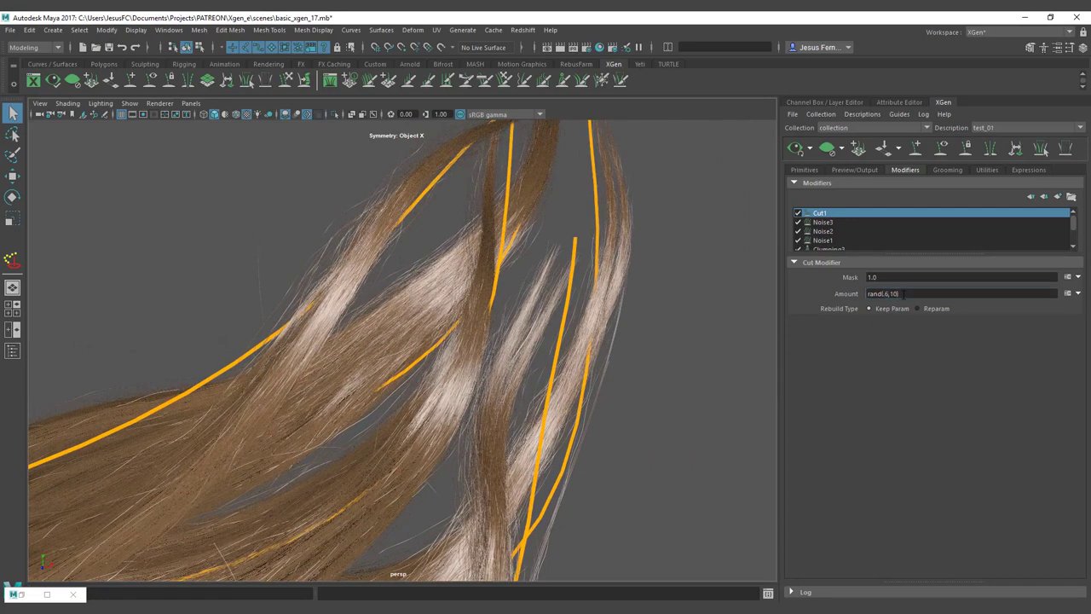
left_click_drag(588, 397, 511, 395, "alt")
Step: Set the lower limit of the Cut modifier's random amount to 0 and inspect the hair tips up close
double_click(885, 294)
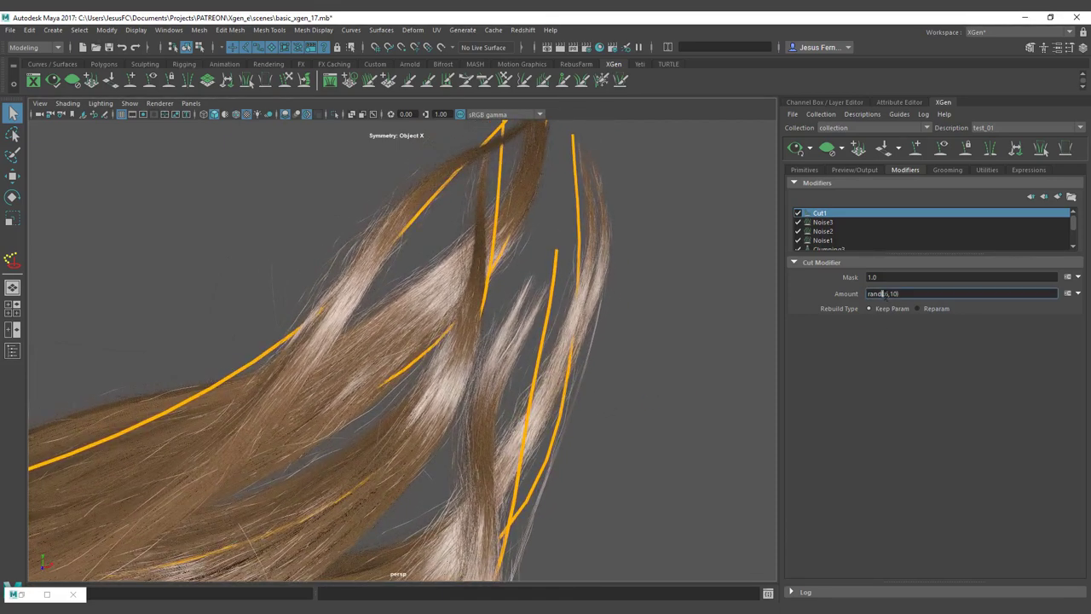
left_click_drag(890, 294, 885, 295)
type("0")
key("Return")
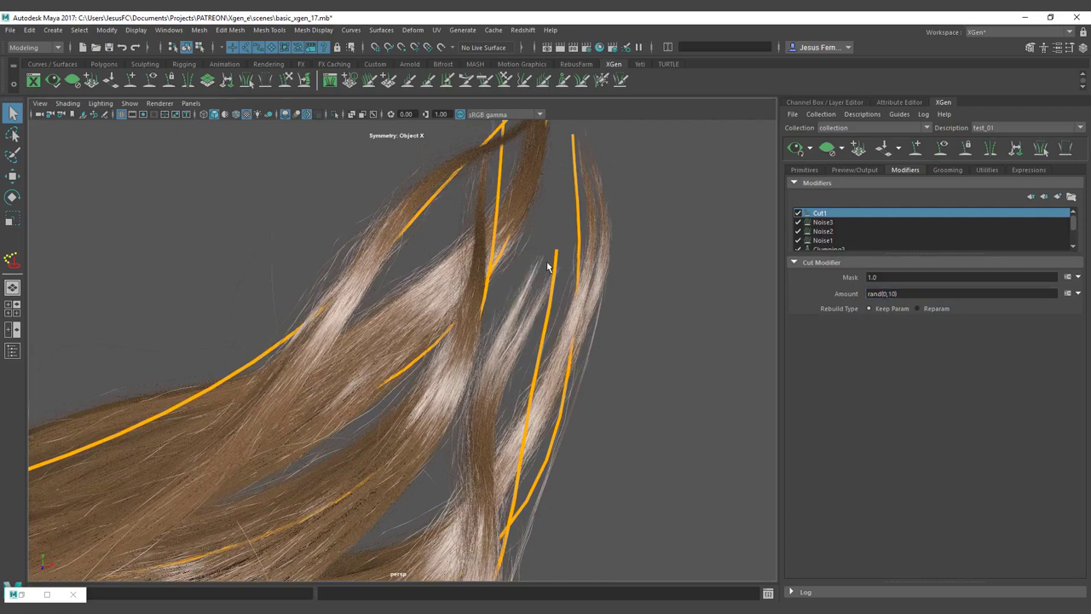
left_click_drag(547, 263, 519, 274, "alt")
right_click_drag(518, 275, 600, 295, "alt")
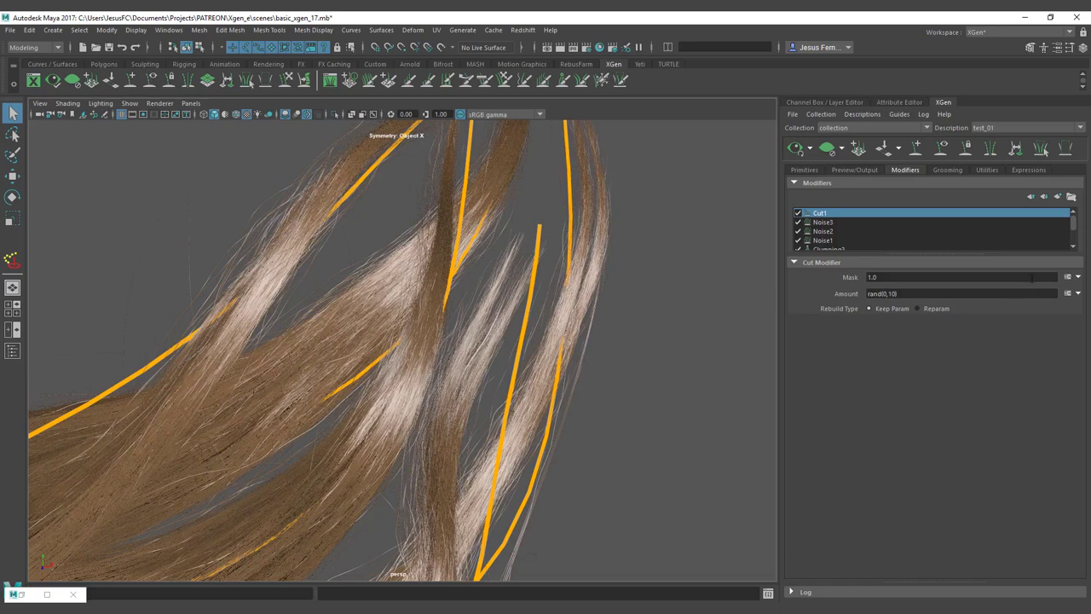
Step: Replace the Cut modifier's mask with the expression $percentStray=5;#0,100 rand() < $percentStray/100.0 ? 1 : 0
left_click(1011, 277)
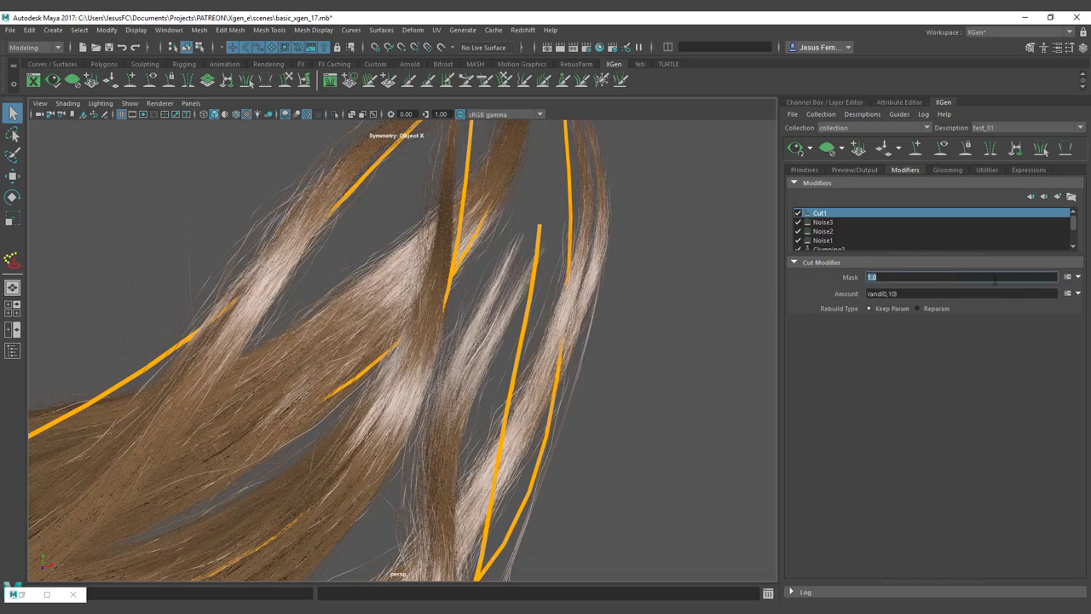
key("BackSpace")
key("BackSpace")
key("BackSpace")
left_click(879, 277)
key("ctrl+v")
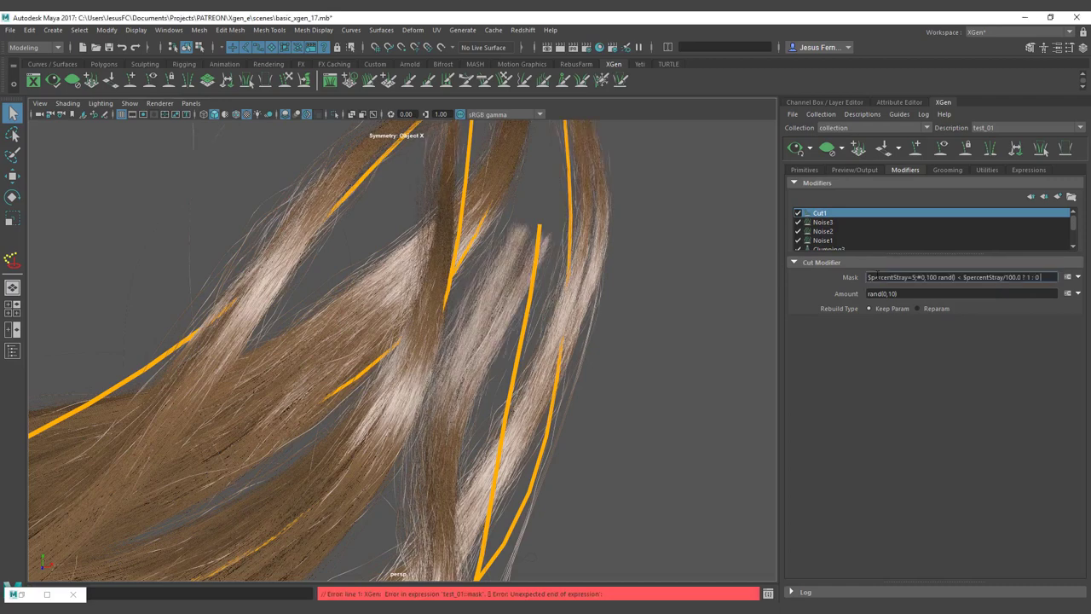
key("Return")
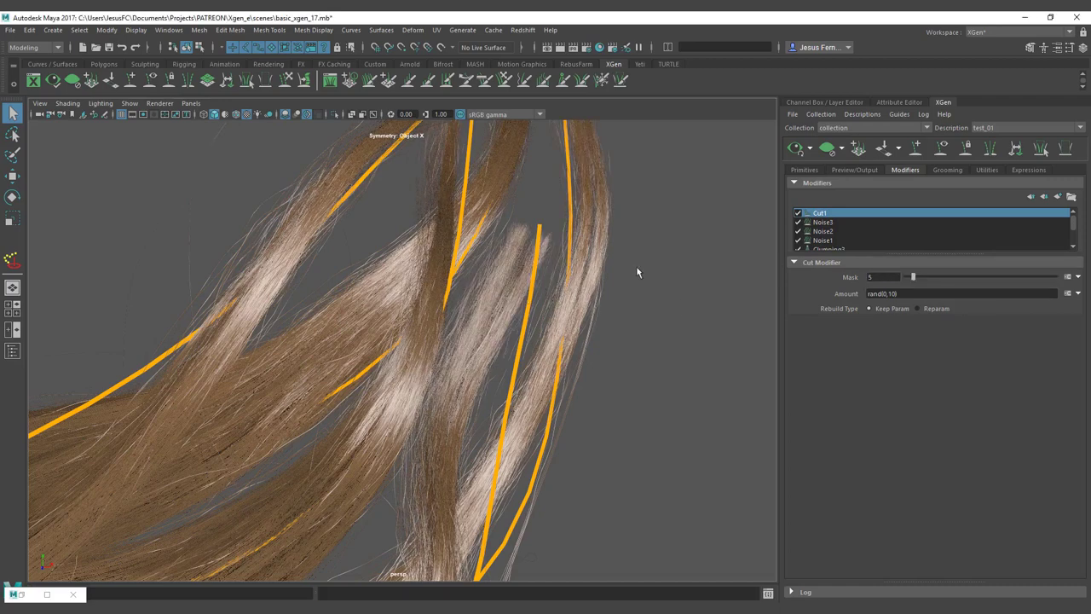
Step: Try stray percentages of 81 and 84 in the Cut modifier's mask, and reduce the value to 42
left_click(1001, 282)
left_click(1027, 278)
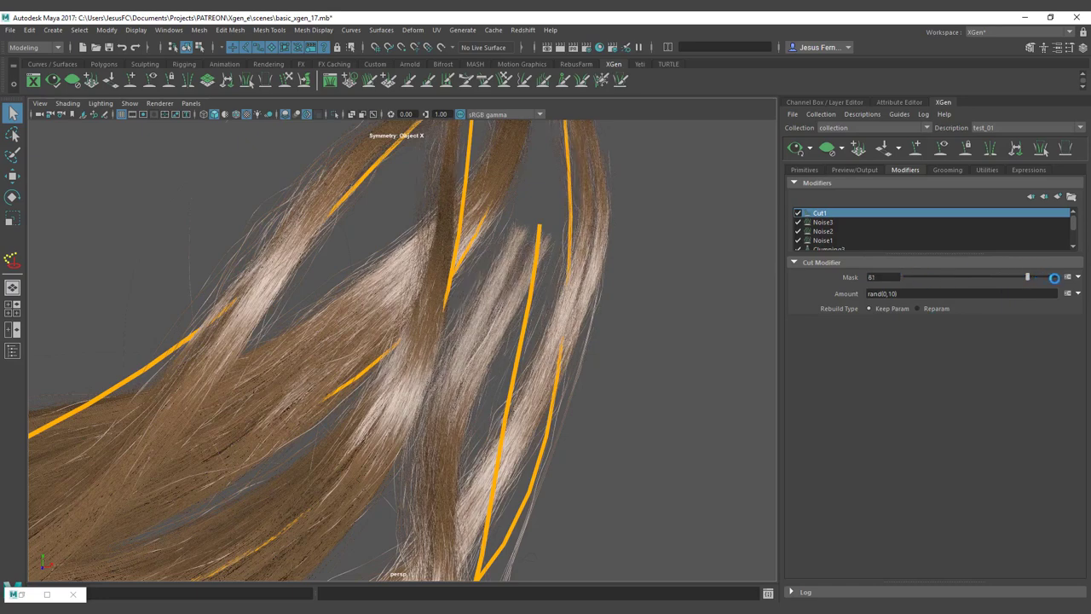
left_click(1054, 278)
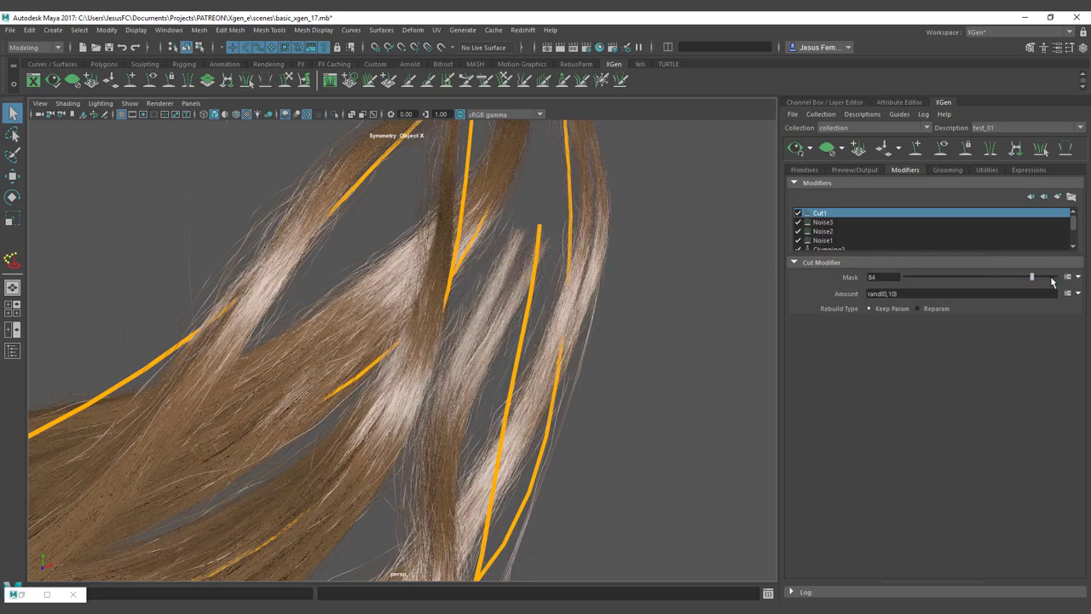
left_click(966, 276)
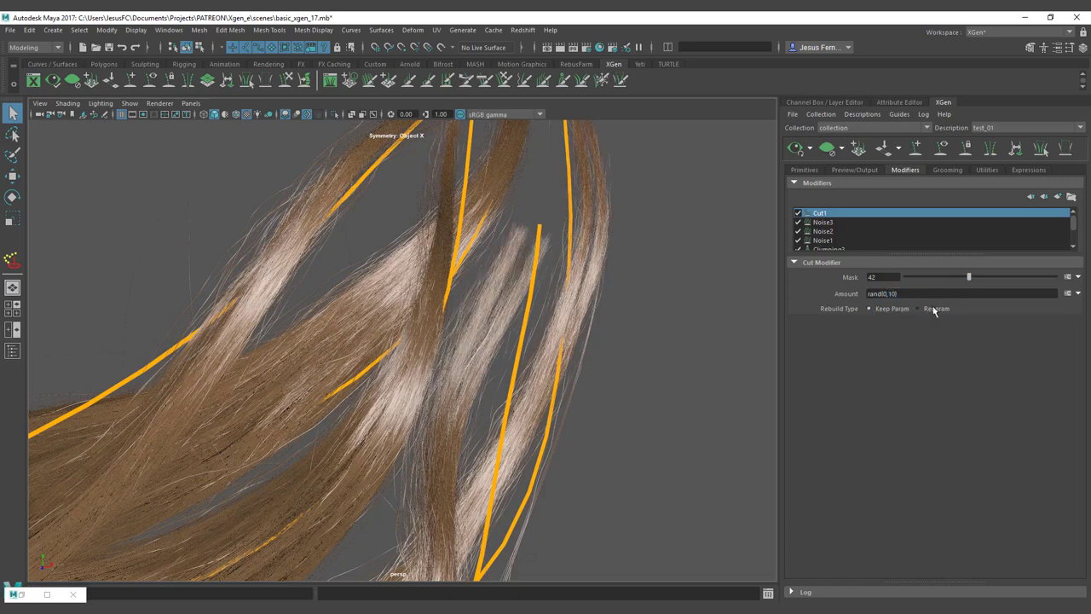
Step: Add a second Cut modifier and replace its mask with the same stray percentage expression, starting at 5
left_click(1055, 197)
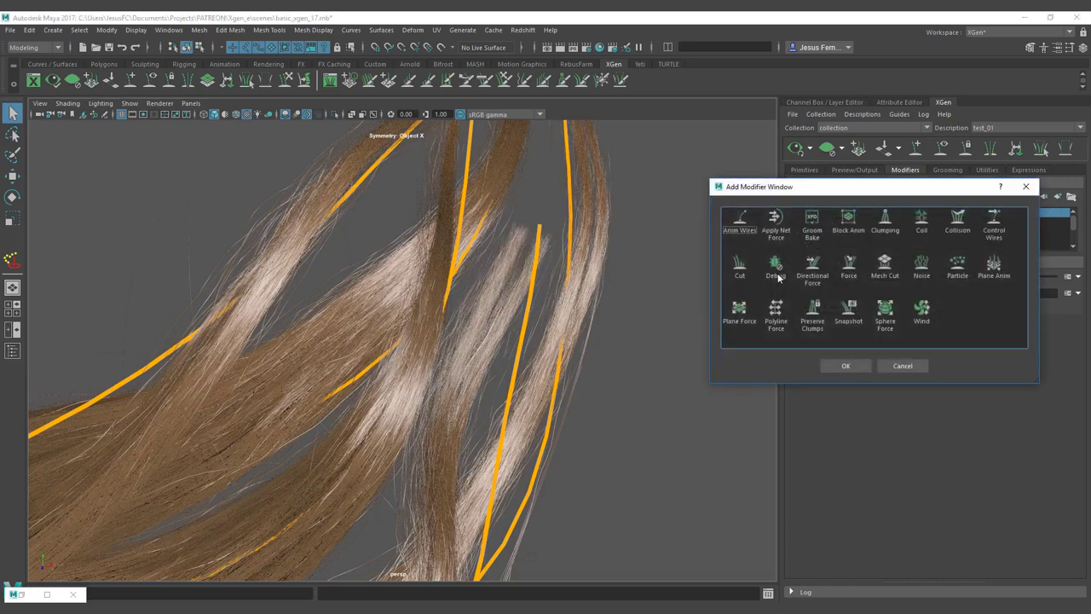
left_click(739, 265)
left_click(847, 366)
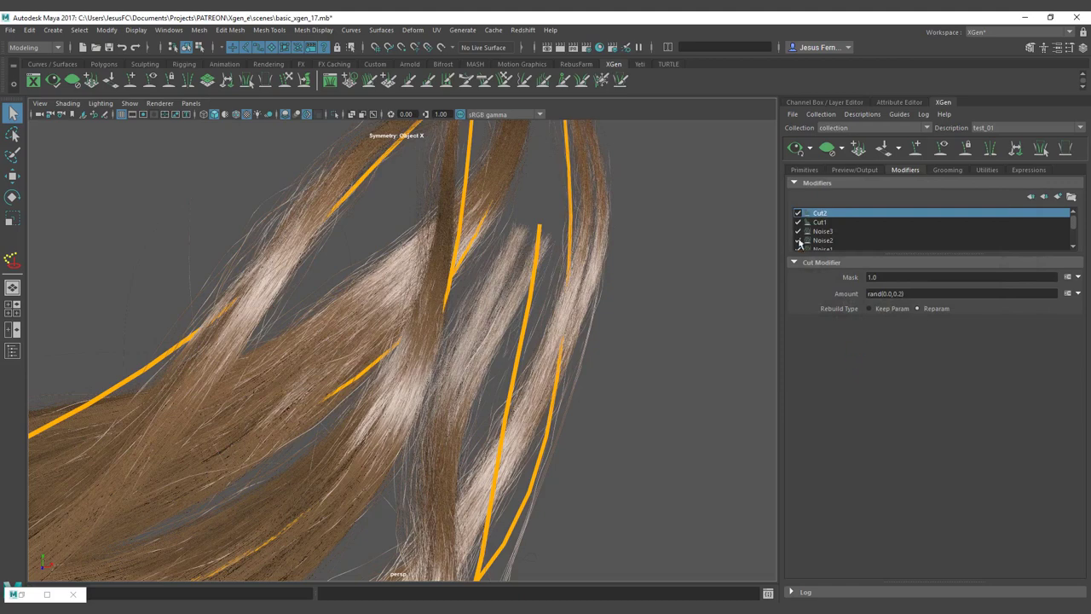
left_click_drag(902, 278, 846, 274)
key("ctrl+v")
key("Return")
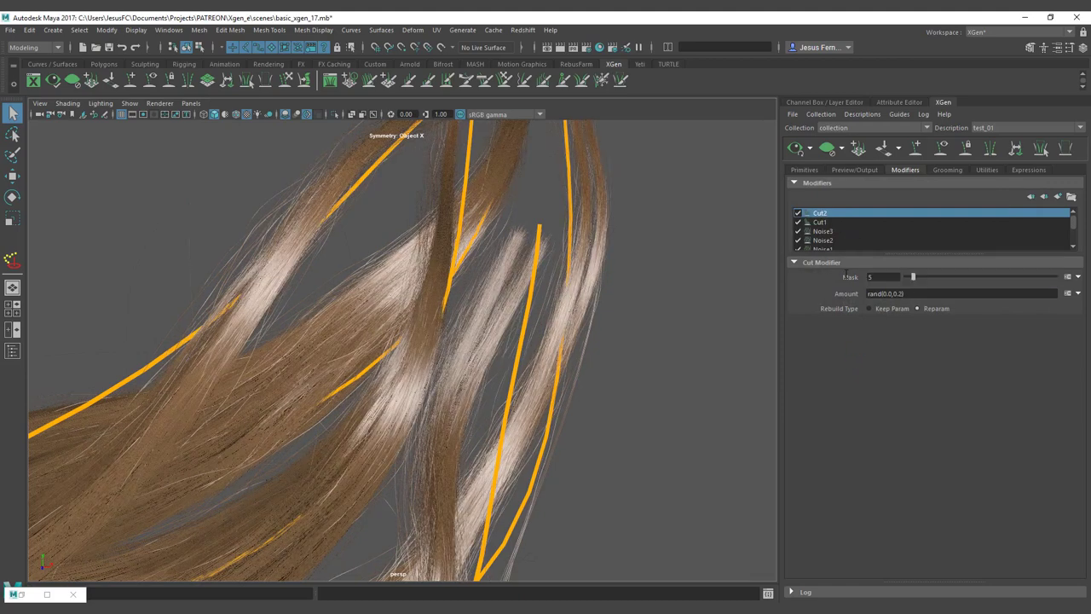
Step: Set the second Cut modifier's stray percentage to 17 and its amount to rand(0.0,30)
left_click_drag(914, 278, 923, 277)
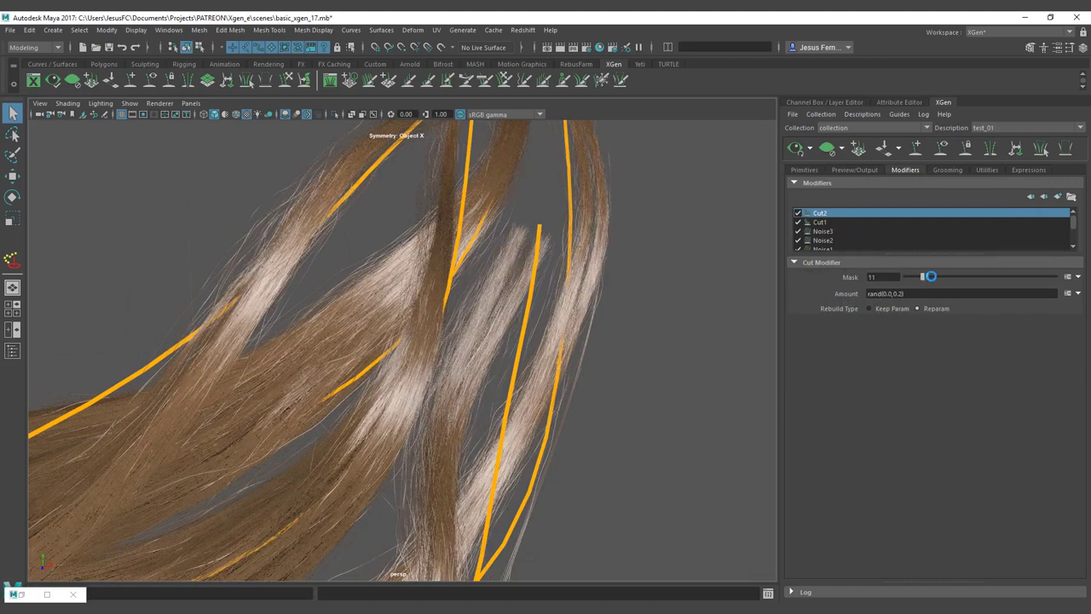
left_click(883, 293)
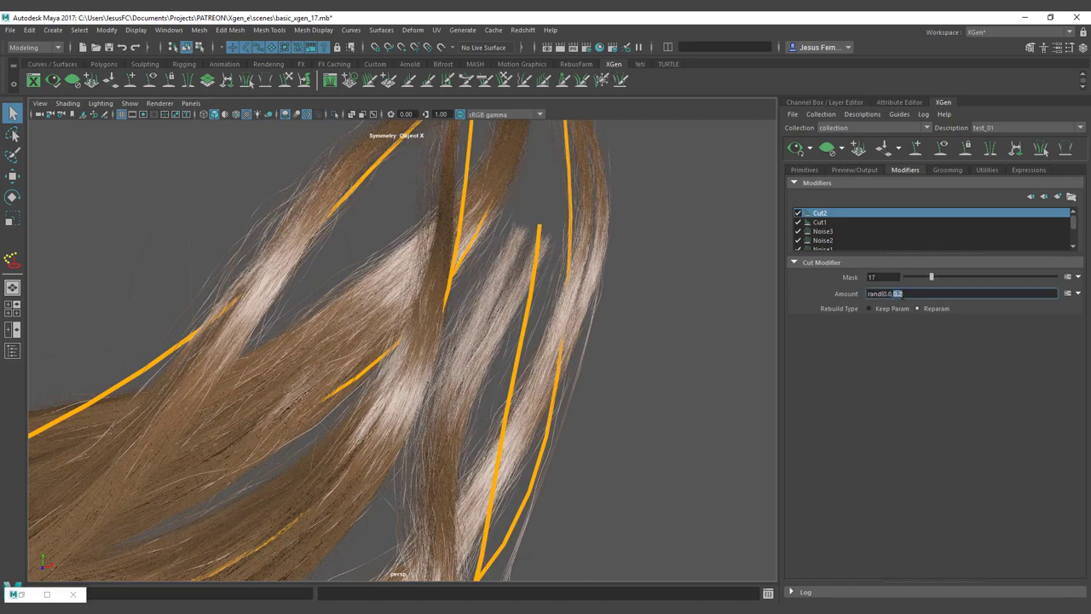
key("Return")
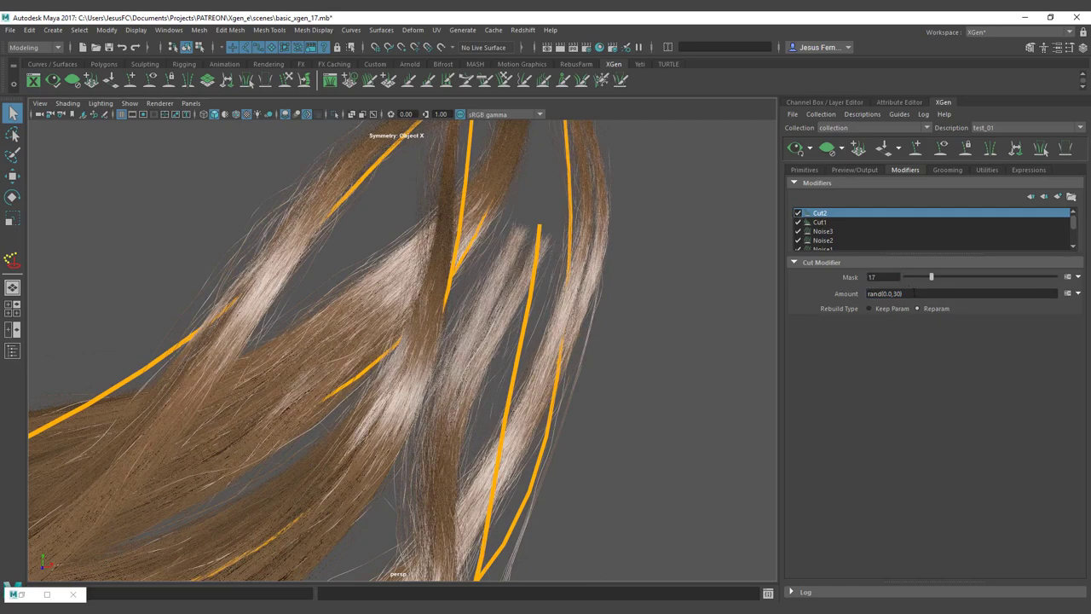
left_click(901, 293)
Step: Disable and re-enable the second Cut modifier to compare its effect on the hair tips
left_click(798, 213)
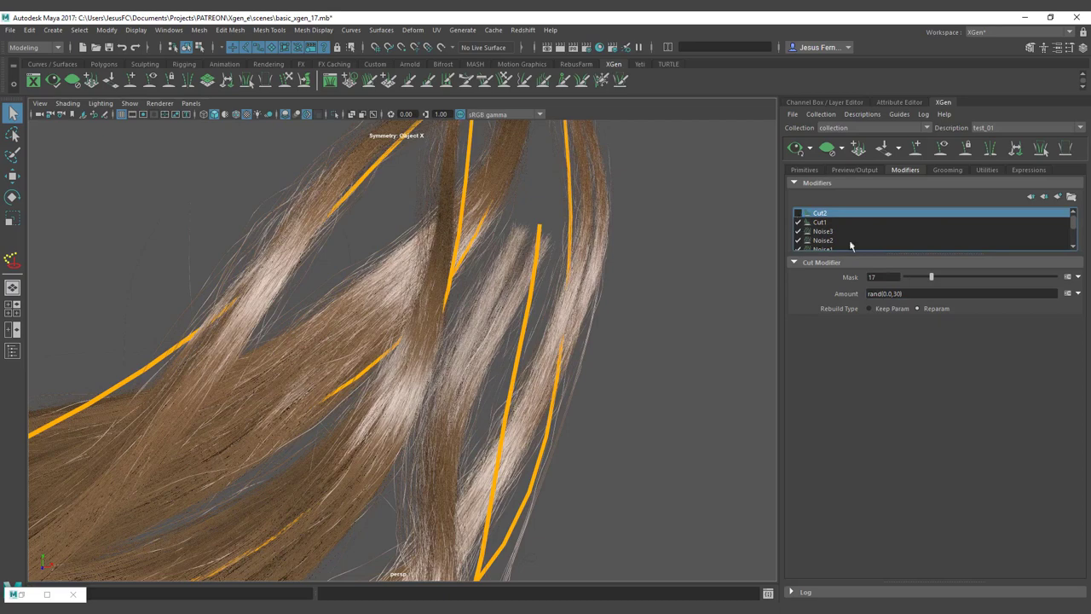
left_click(798, 214)
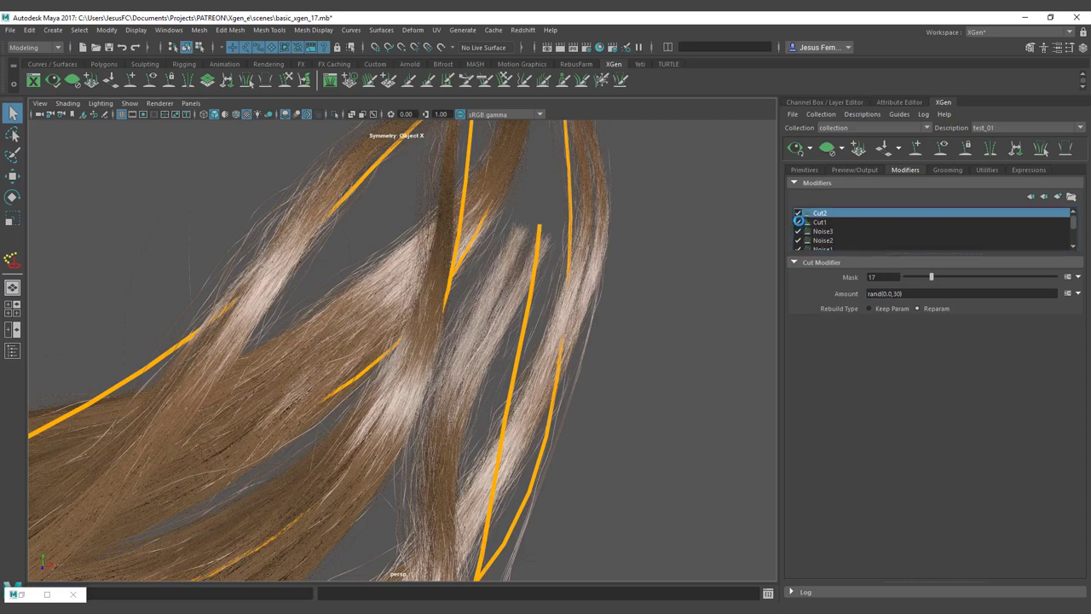
Step: Raise the stray percentage in the Cut1 modifier's mask to 92
left_click(818, 222)
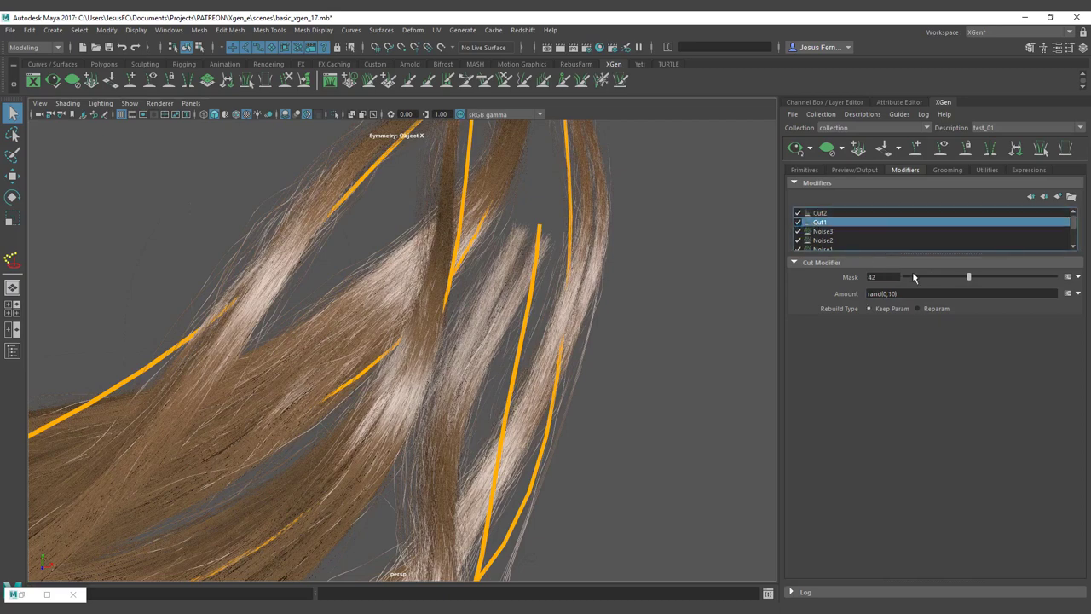
left_click(1044, 276)
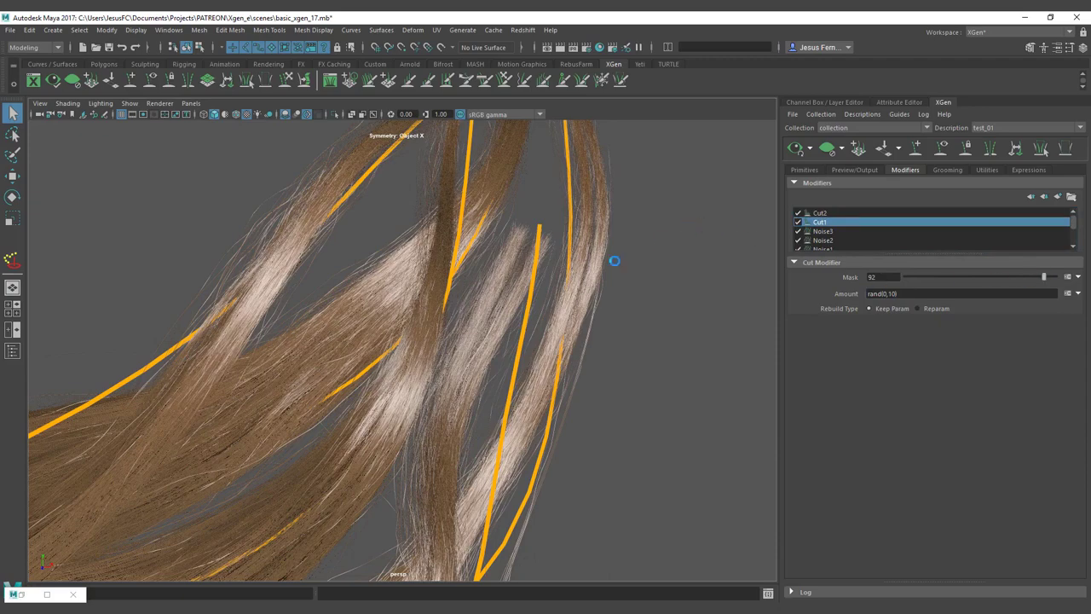
Step: Examine the hair tips from several angles to judge the combined length variation of both Cut modifiers
left_click_drag(604, 278, 567, 282, "alt")
right_click_drag(566, 283, 595, 280, "alt")
middle_click_drag(595, 280, 478, 359, "alt")
left_click_drag(477, 359, 679, 383, "alt")
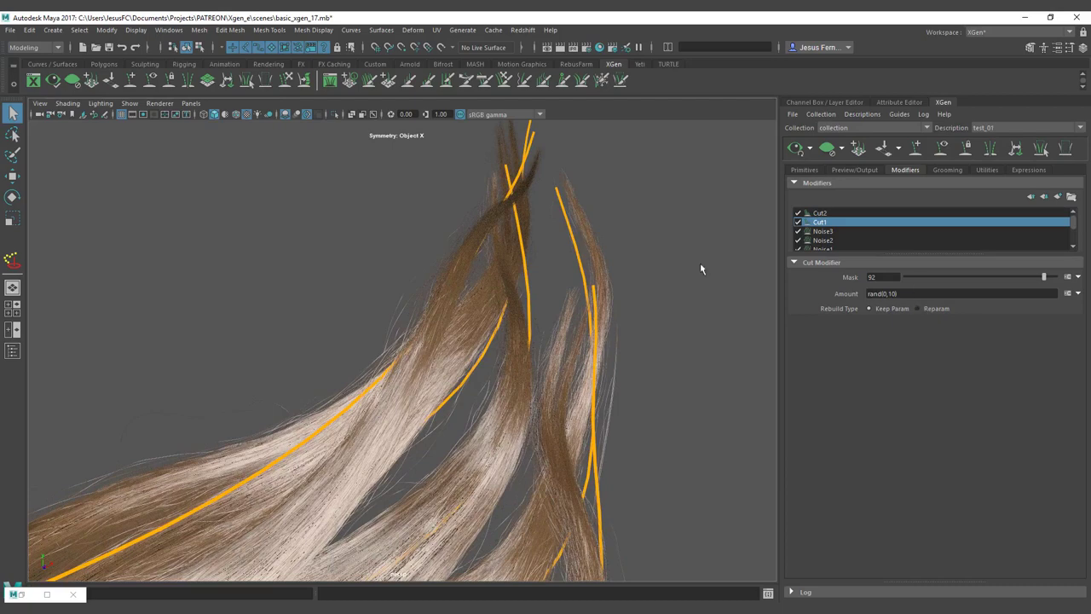
left_click_drag(366, 344, 364, 307, "alt")
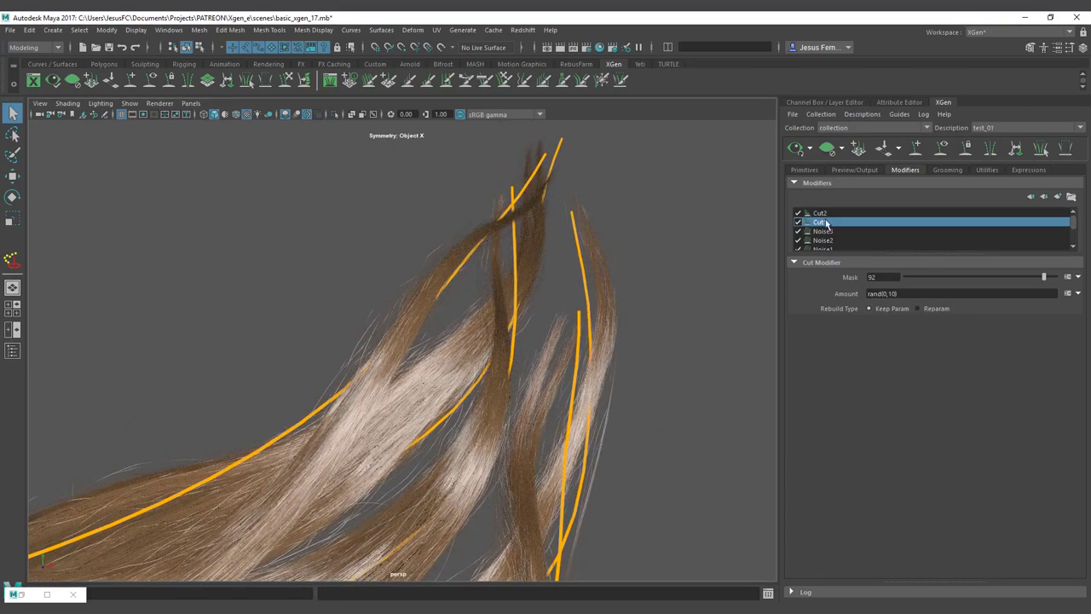
left_click_drag(597, 348, 506, 301, "alt")
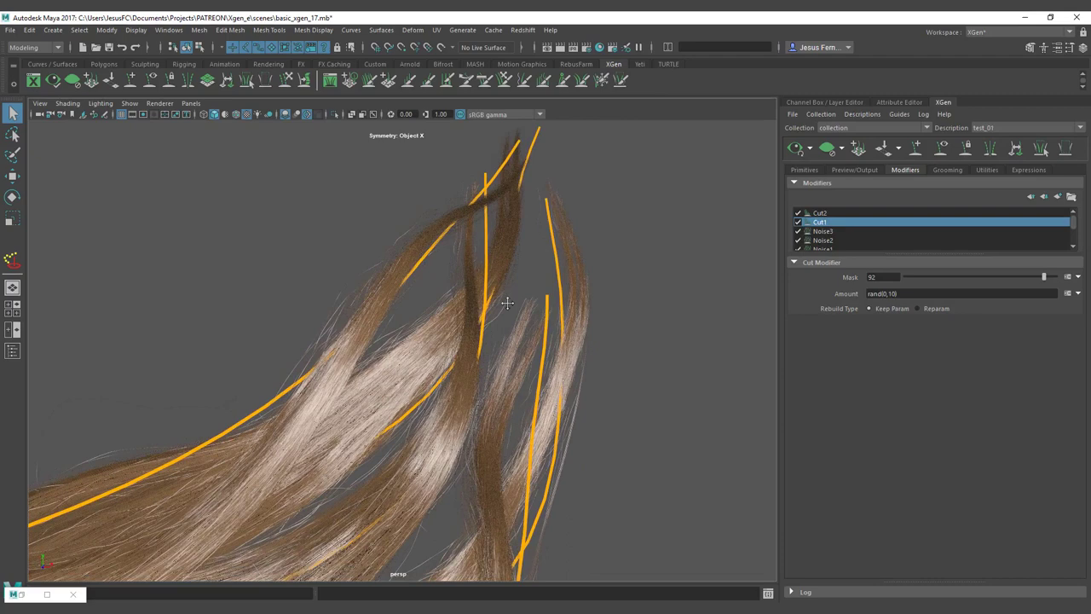
left_click_drag(550, 314, 513, 268, "alt")
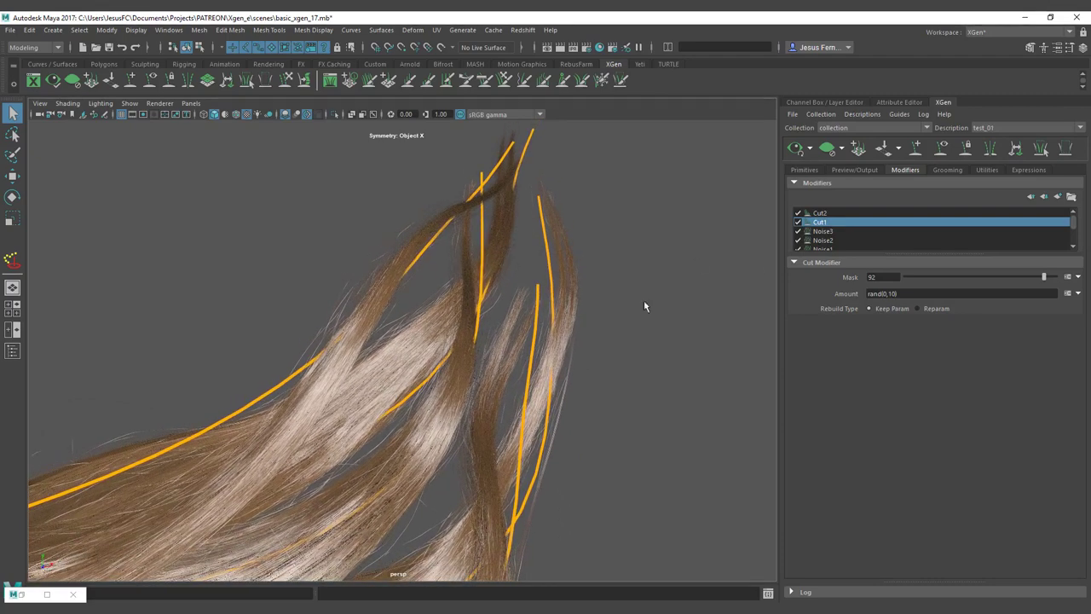
left_click_drag(577, 333, 616, 271, "alt")
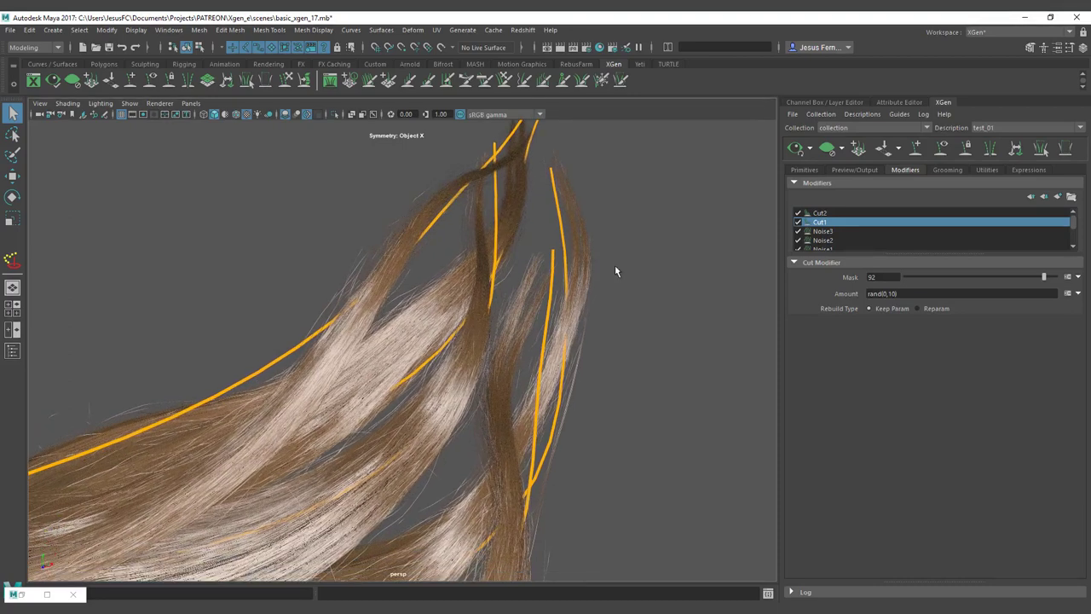
left_click_drag(626, 268, 597, 290, "alt")
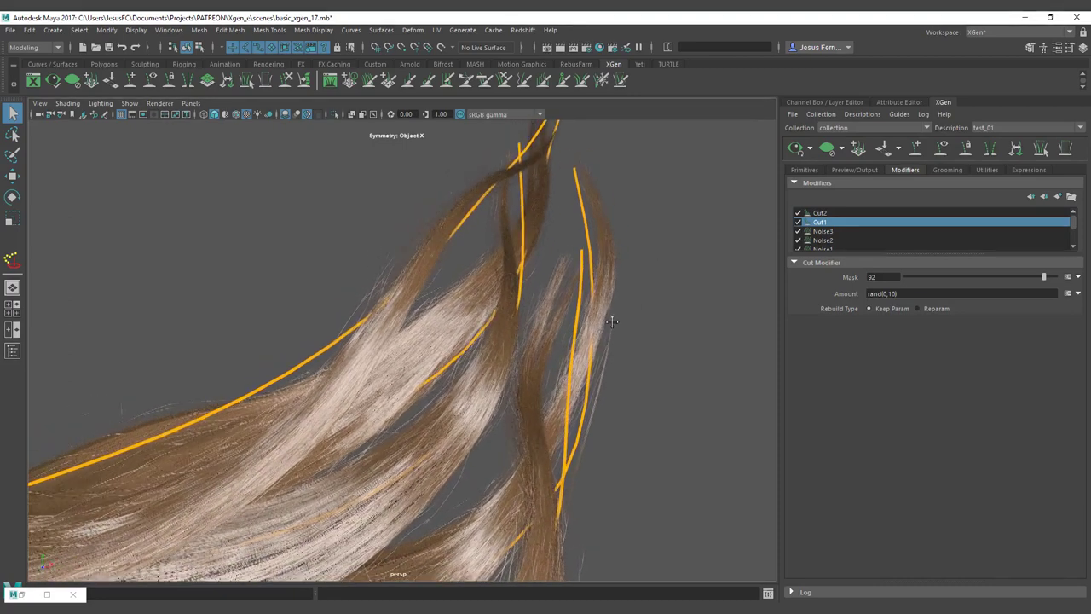